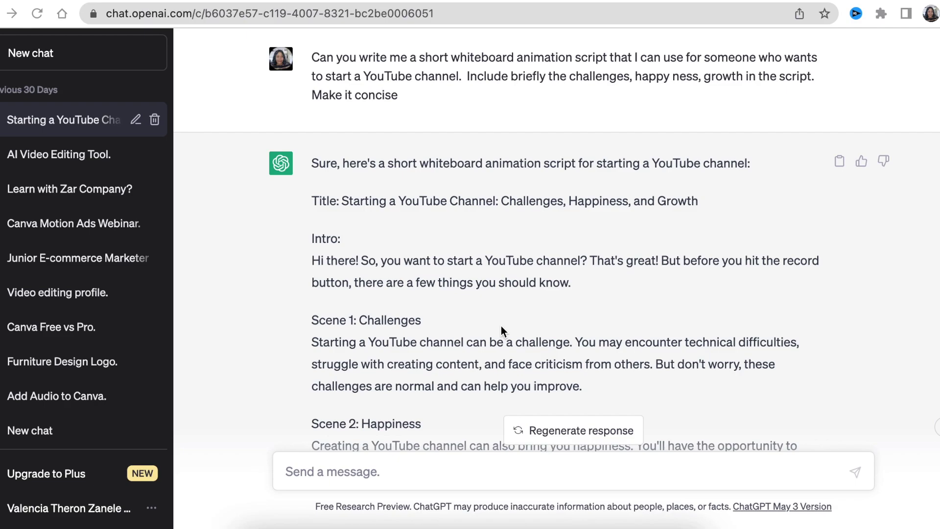
Read ChatGPT's personalised script, then bring up the Whiteboard YouTube Project document in Word.
scroll(501, 326, "down", 10)
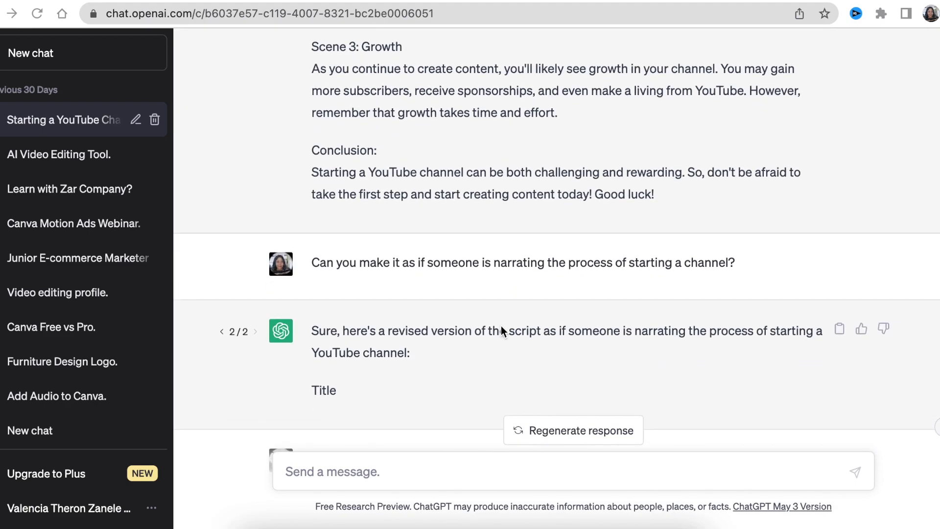
scroll(501, 325, "down", 10)
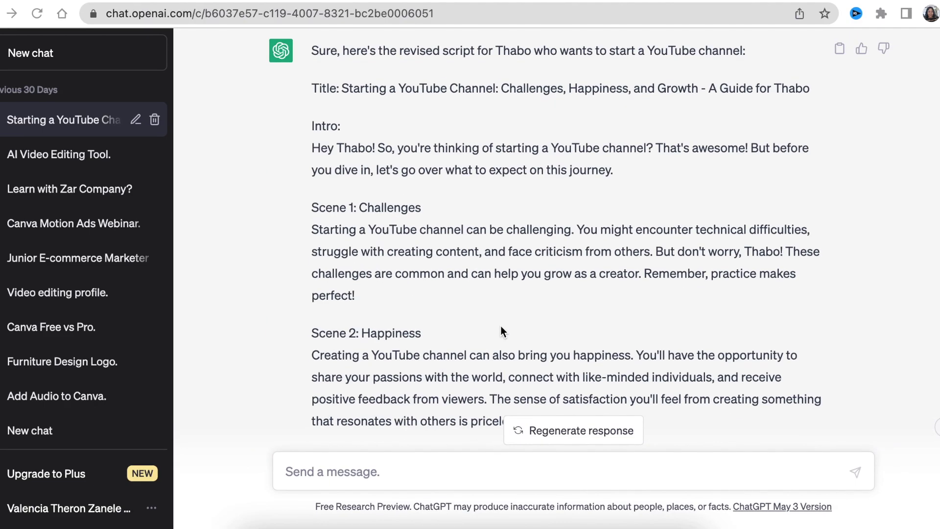
left_click(521, 528)
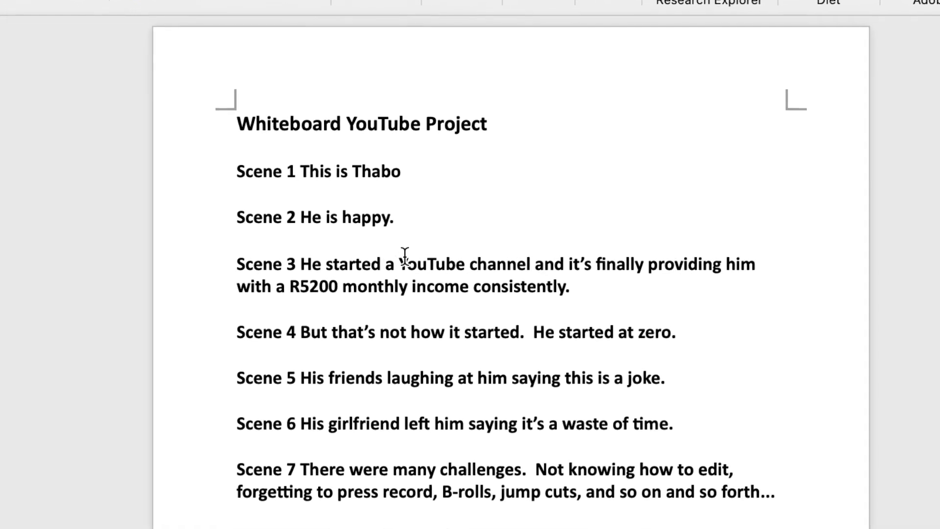
Scroll through the numbered scene script in the Word document.
scroll(407, 257, "down", 2)
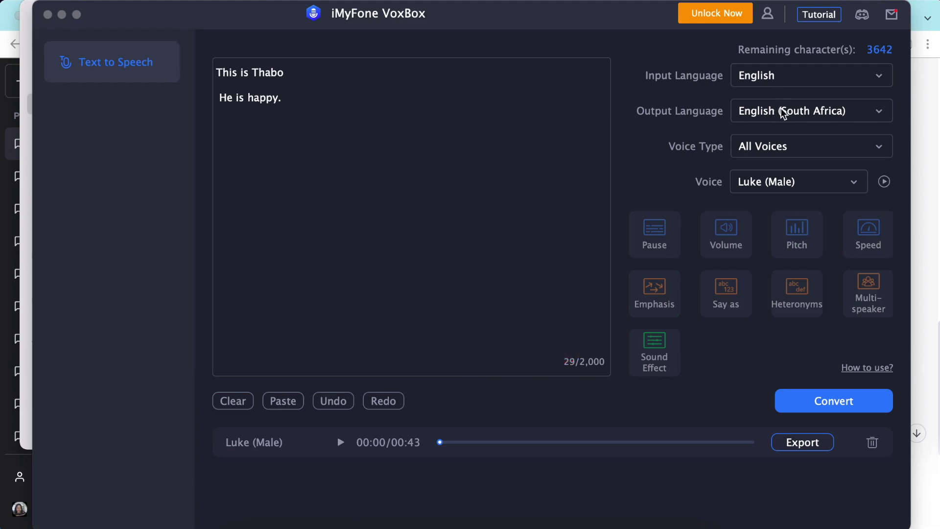
Set VoxBox's output language to English (South Africa).
left_click(881, 113)
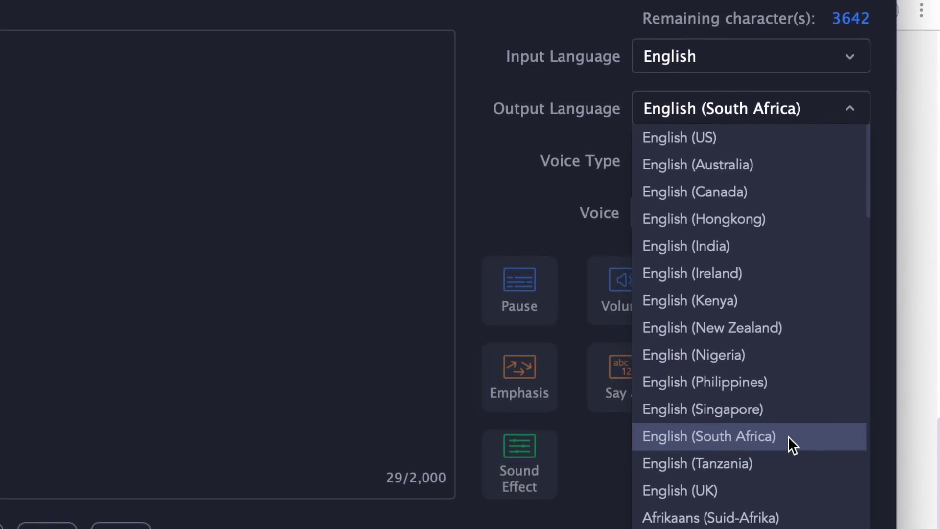
left_click(762, 494)
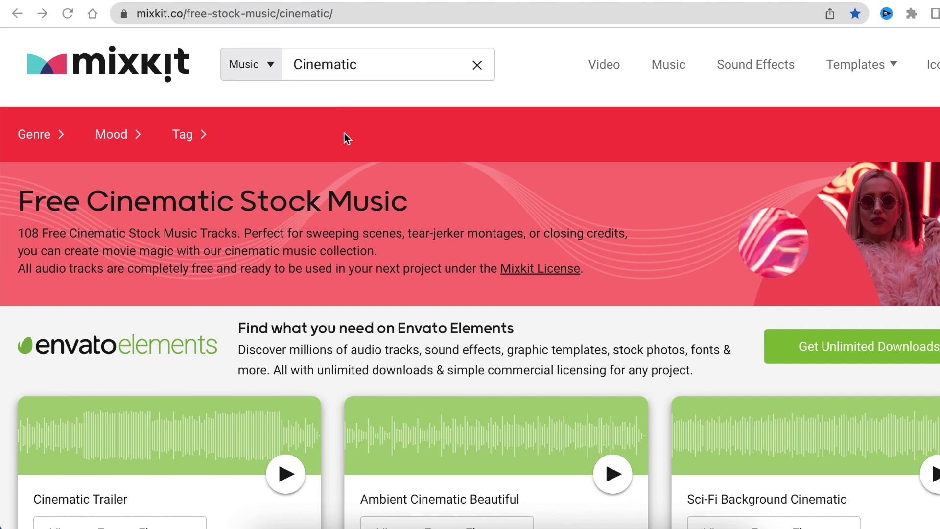
Scroll through Mixkit's list of free cinematic stock music tracks.
scroll(345, 133, "down", 4)
scroll(368, 192, "down", 10)
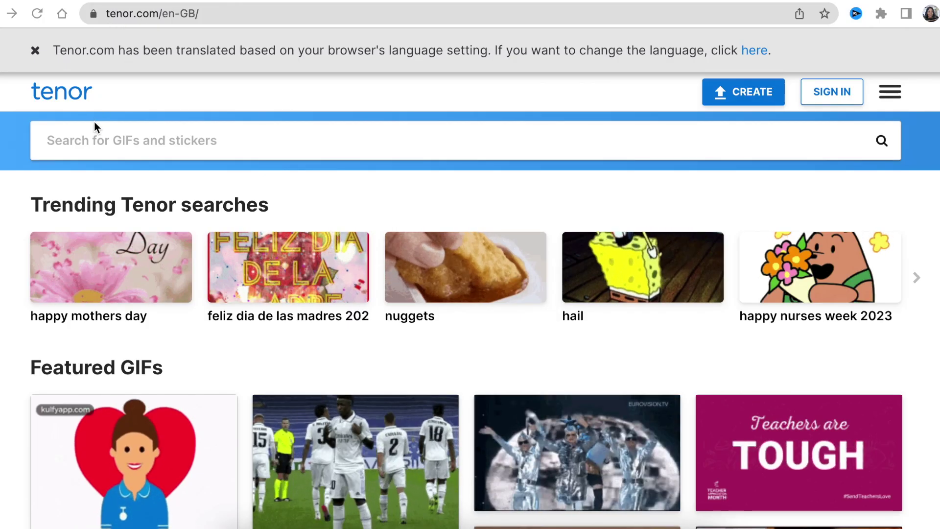
Search Tenor for 'stickman' GIFs and scroll through the results.
left_click(87, 143)
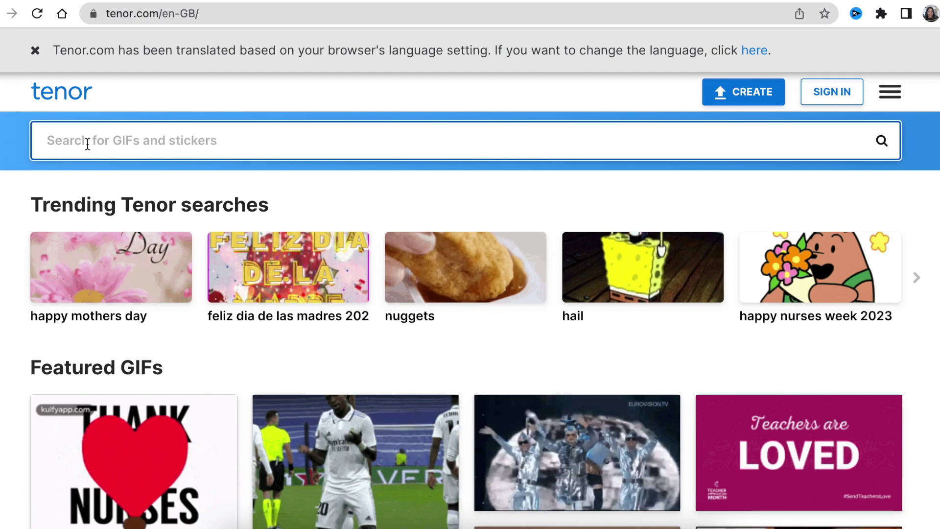
type("stickman")
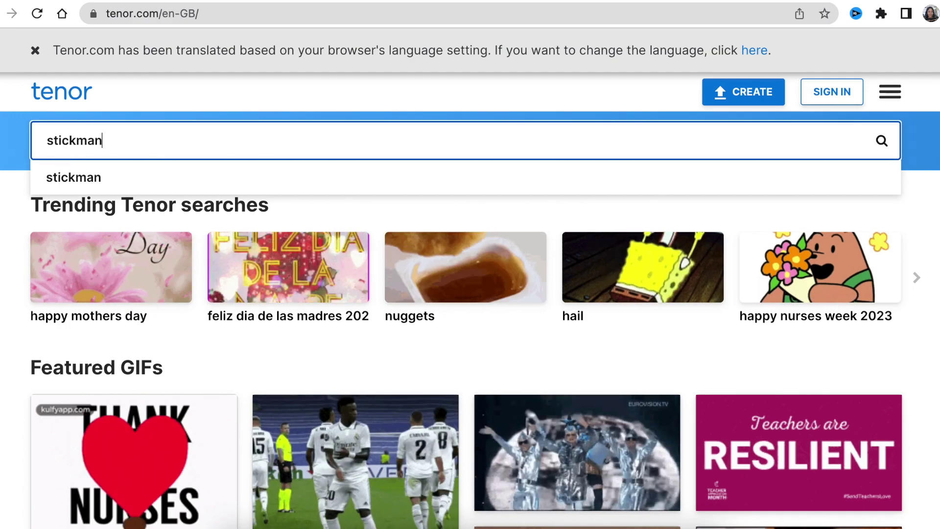
key("Return")
scroll(206, 245, "down", 10)
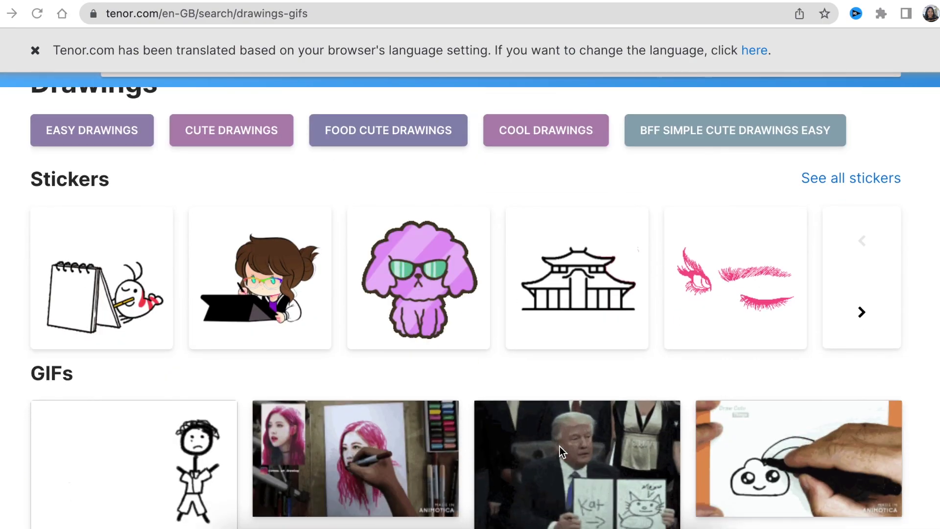
scroll(560, 450, "down", 5)
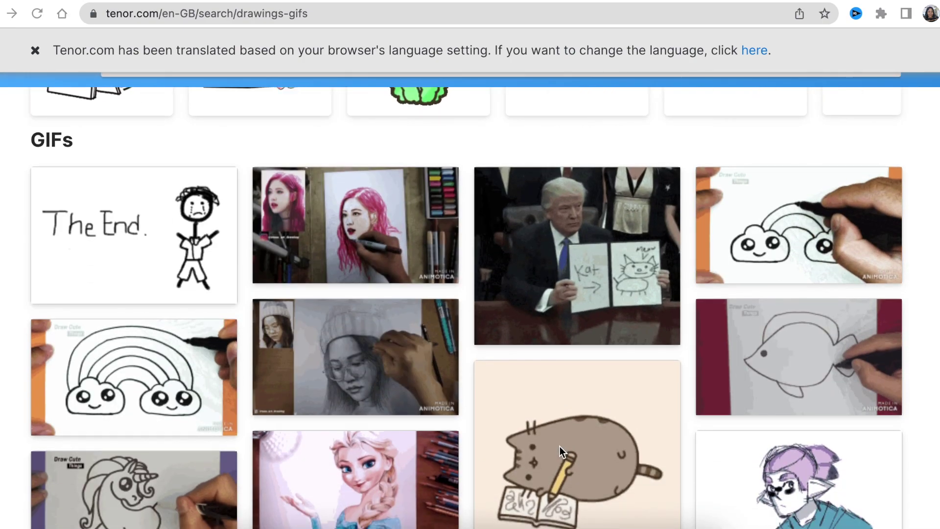
scroll(560, 449, "down", 10)
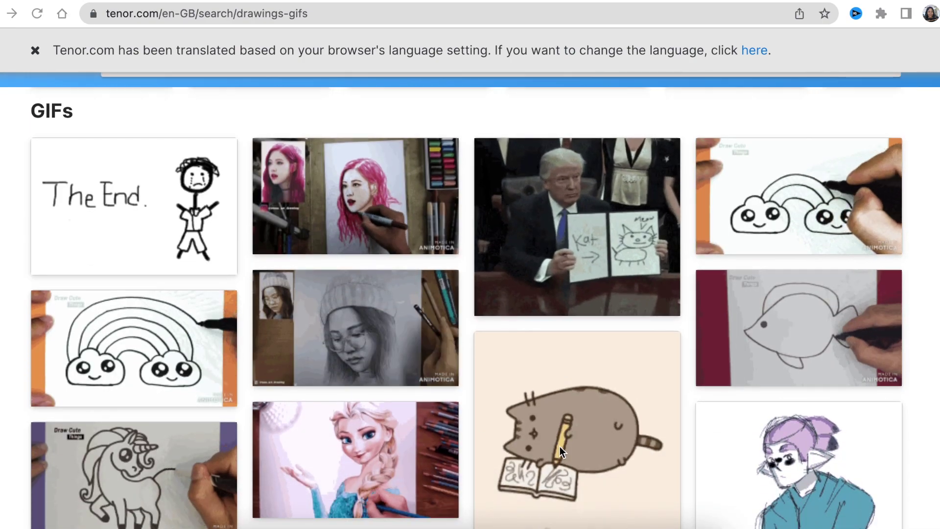
scroll(559, 448, "down", 10)
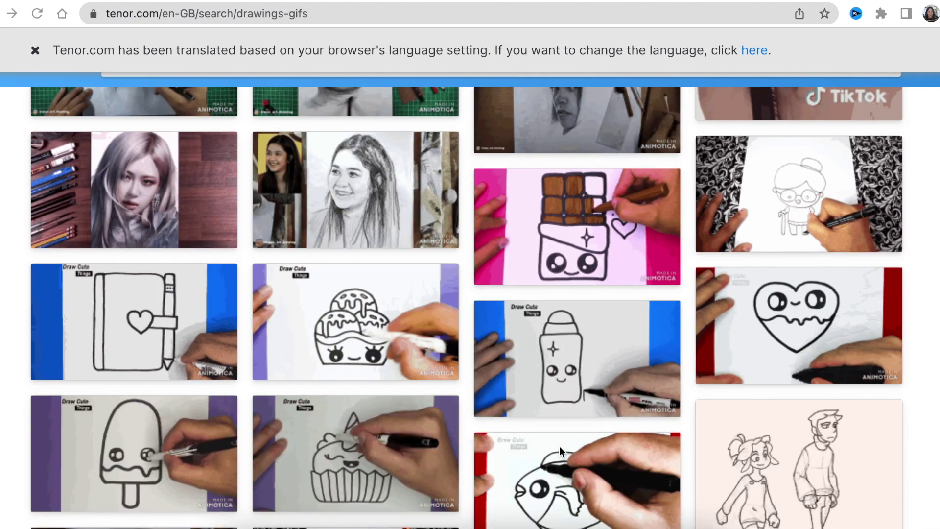
scroll(560, 446, "down", 1)
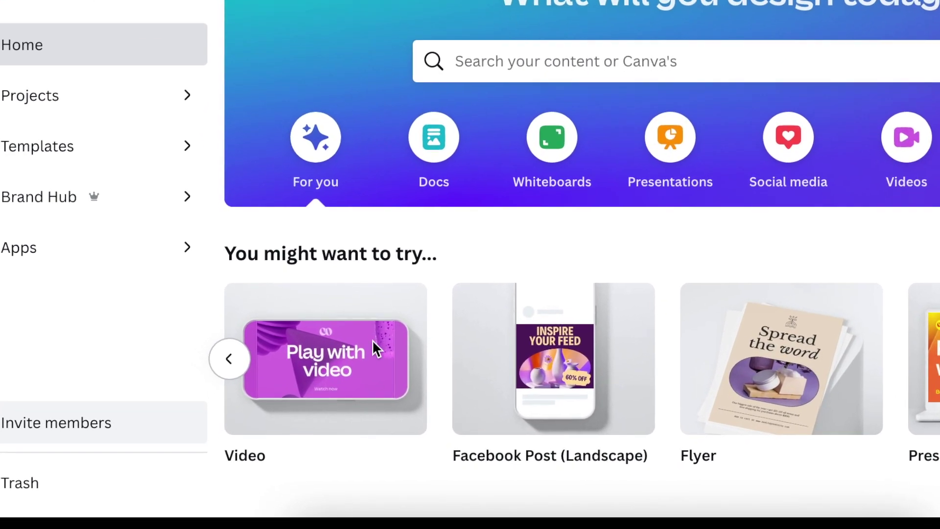
Create a blank Video design from the Video card on Canva's home page.
mouse_move(326, 365)
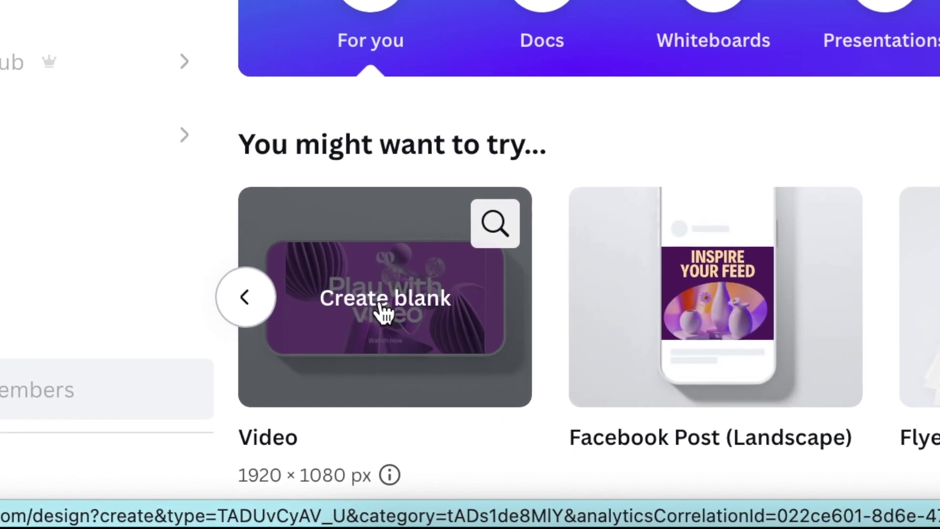
left_click(384, 309)
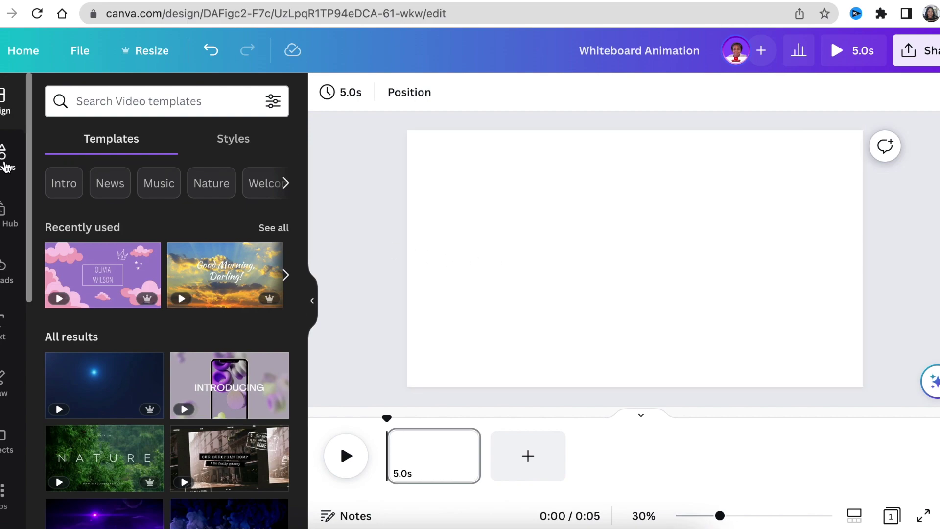
left_click(6, 165)
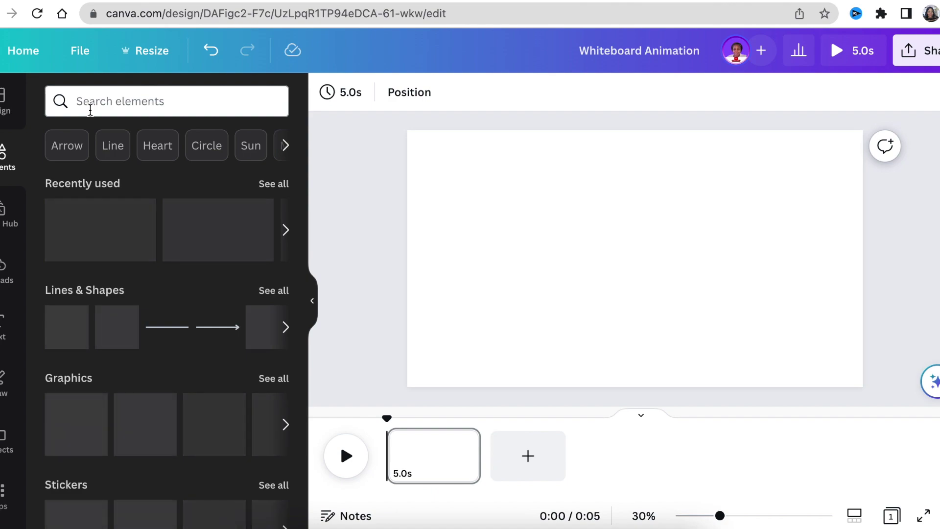
Search Elements for 'drawings' and browse the Graphics results.
left_click(90, 110)
type("dr")
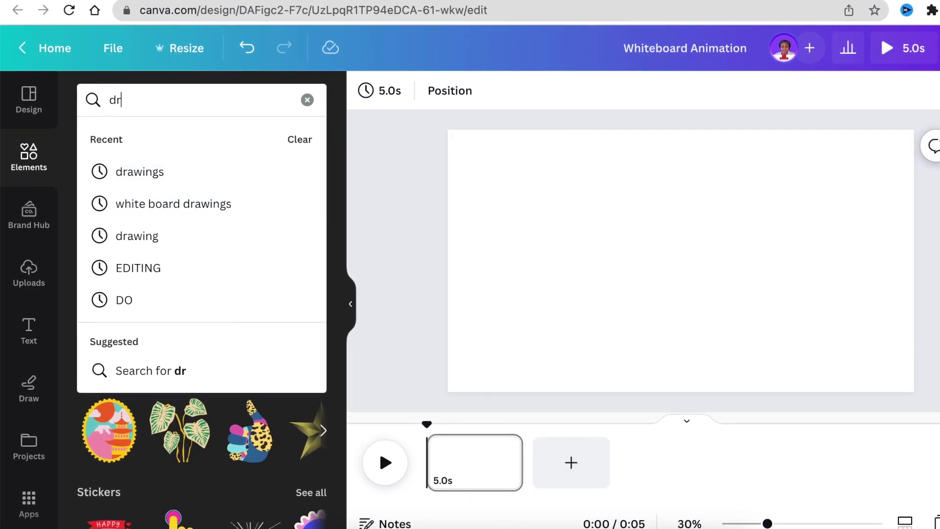
left_click(148, 179)
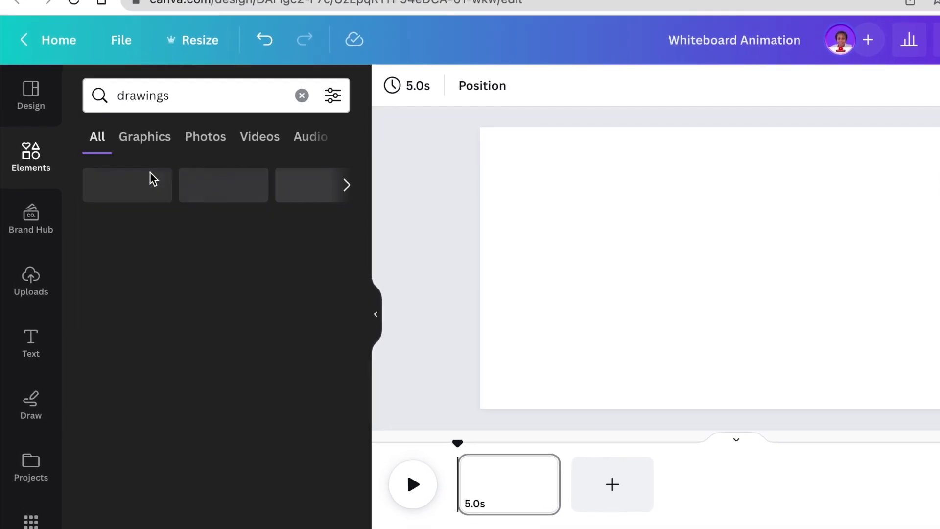
left_click(146, 138)
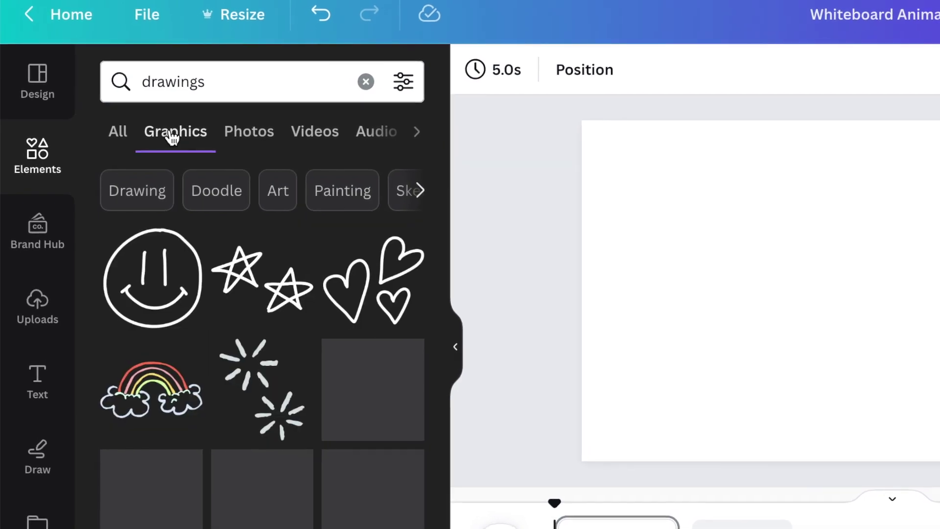
scroll(273, 343, "down", 5)
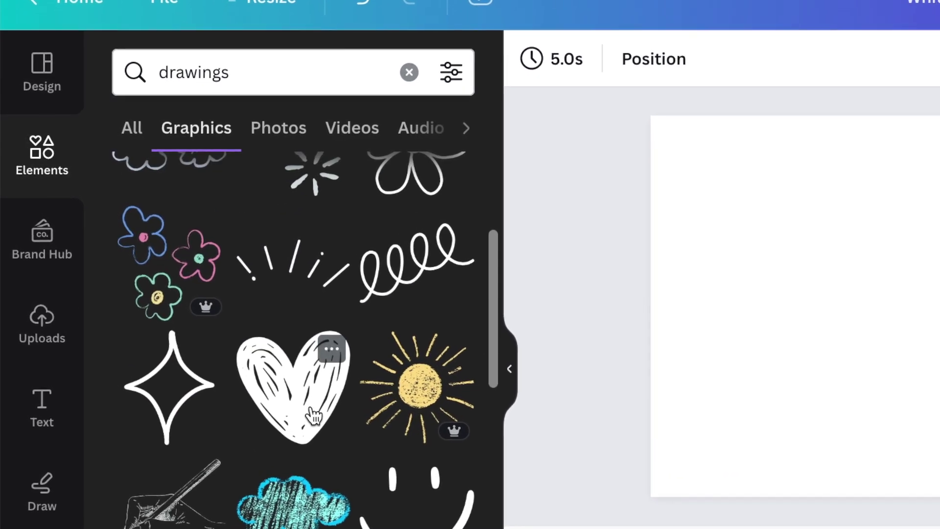
scroll(311, 414, "down", 5)
Search graphics for 'white board drawings', browse the results, then clear the search.
left_click(265, 64)
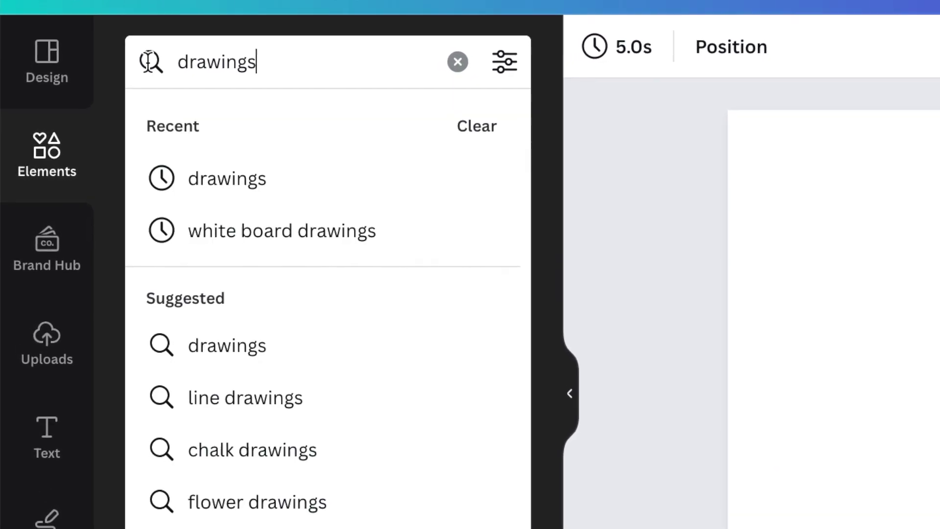
double_click(217, 73)
left_click(322, 240)
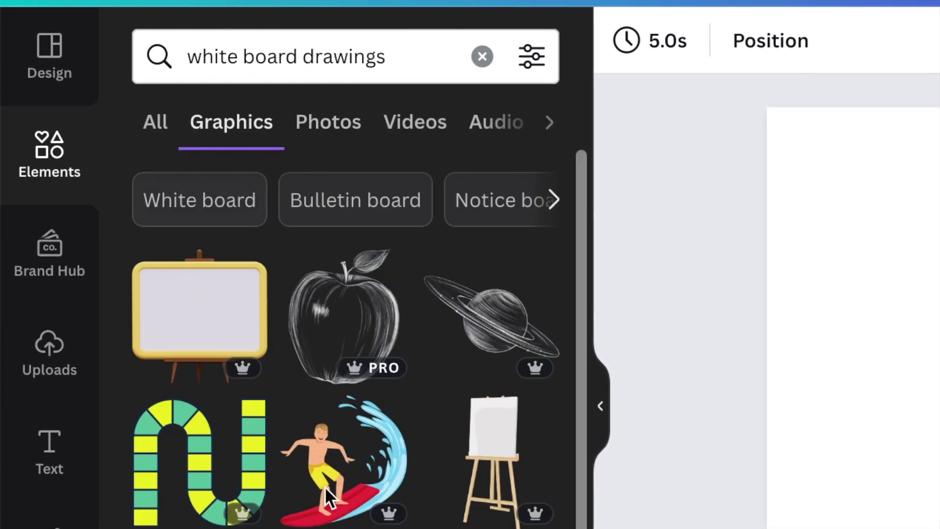
scroll(327, 494, "down", 5)
scroll(340, 519, "down", 6)
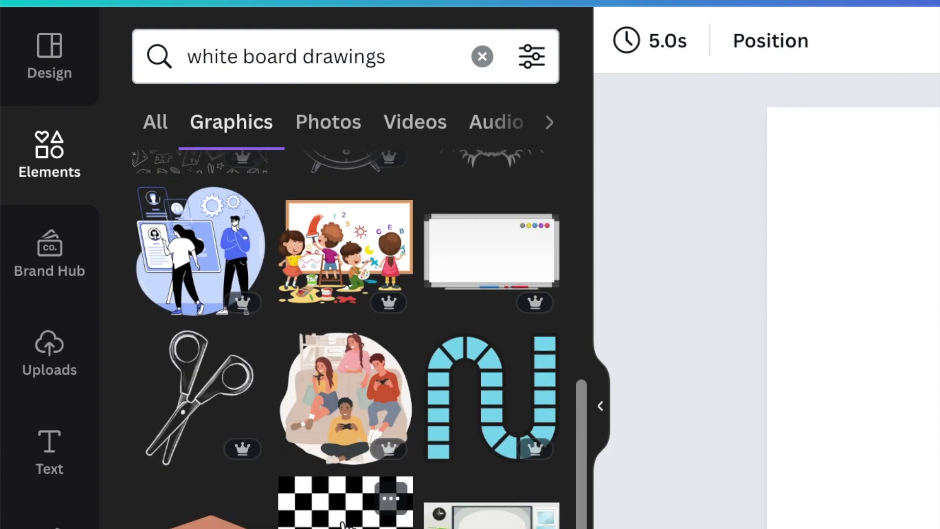
scroll(343, 524, "down", 1)
scroll(343, 525, "down", 4)
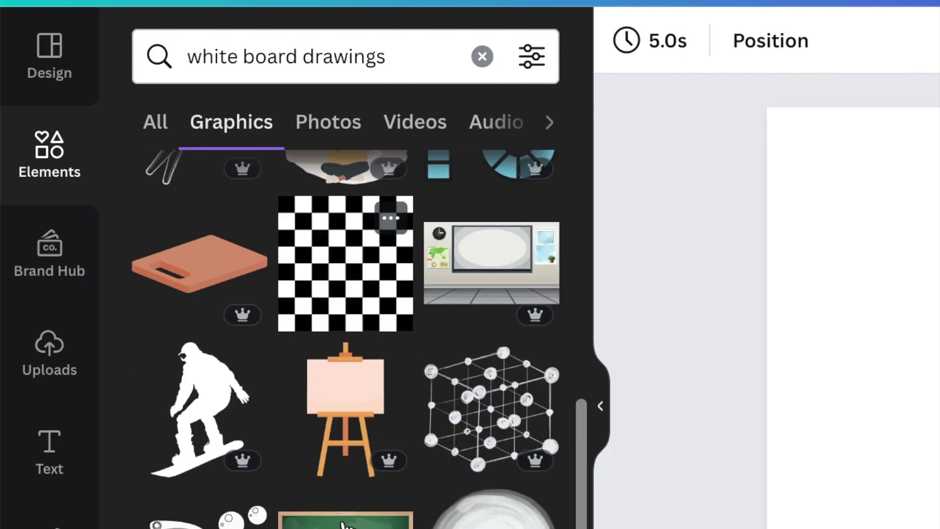
scroll(333, 519, "down", 4)
left_click(482, 56)
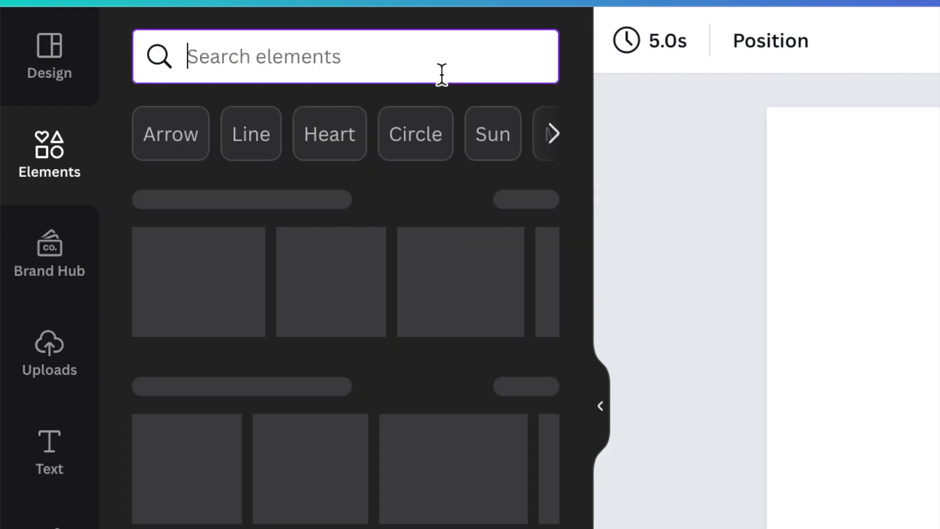
Search Elements for 'stickman' graphics and add the pointing stickman to the page.
type("stick")
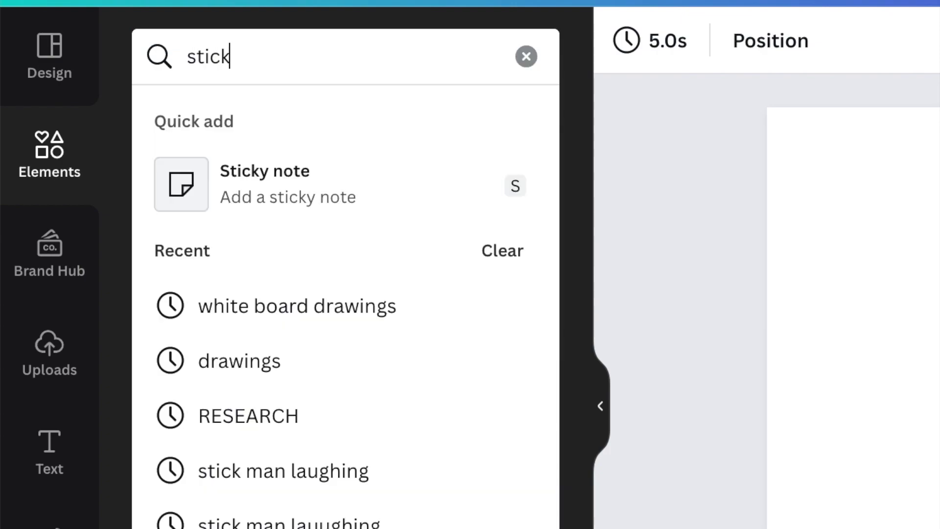
type("man")
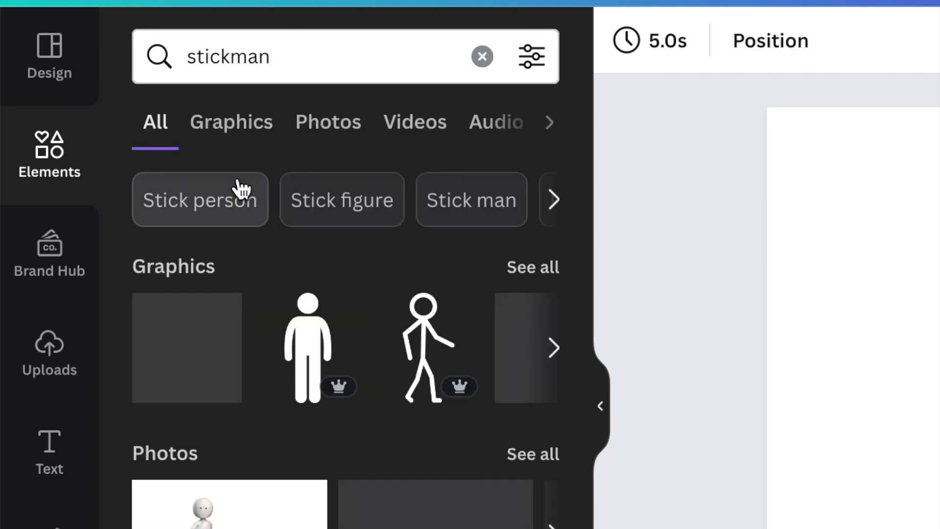
left_click(231, 123)
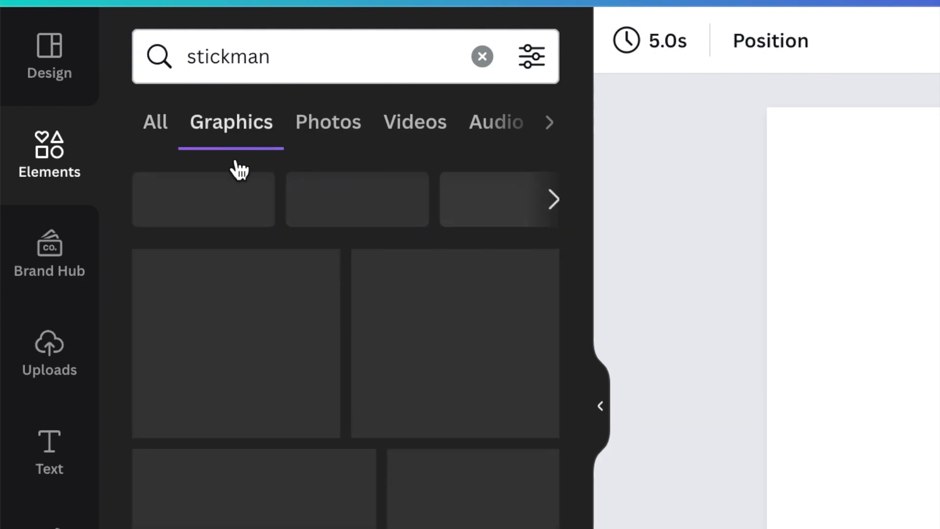
scroll(278, 404, "down", 2)
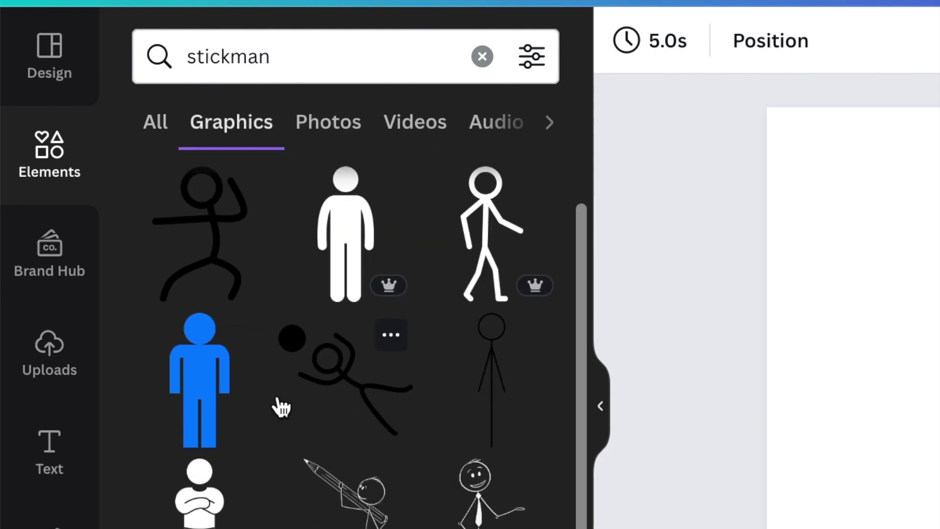
scroll(277, 403, "down", 10)
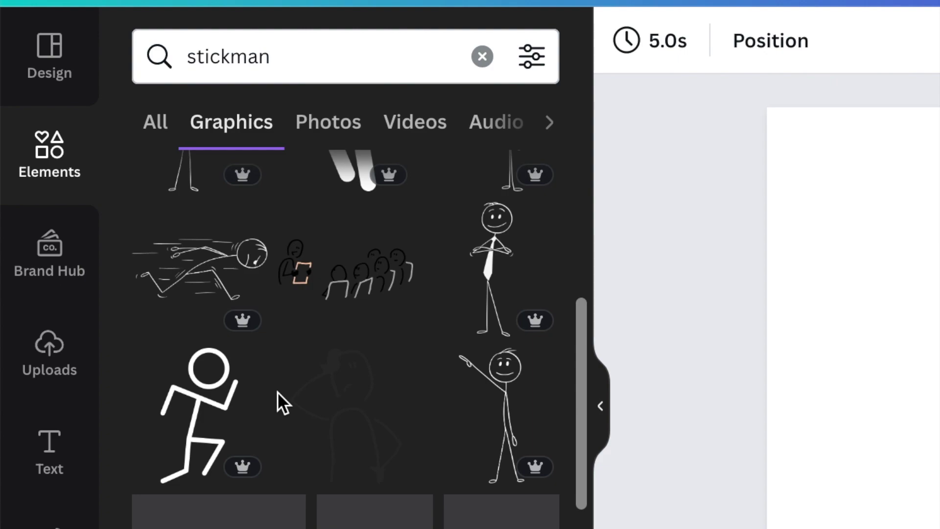
scroll(277, 392, "down", 5)
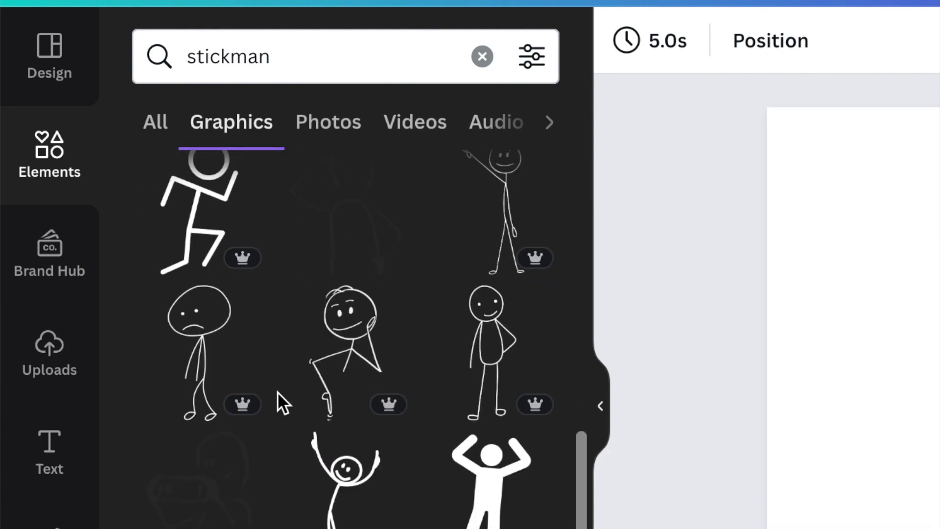
scroll(277, 392, "down", 5)
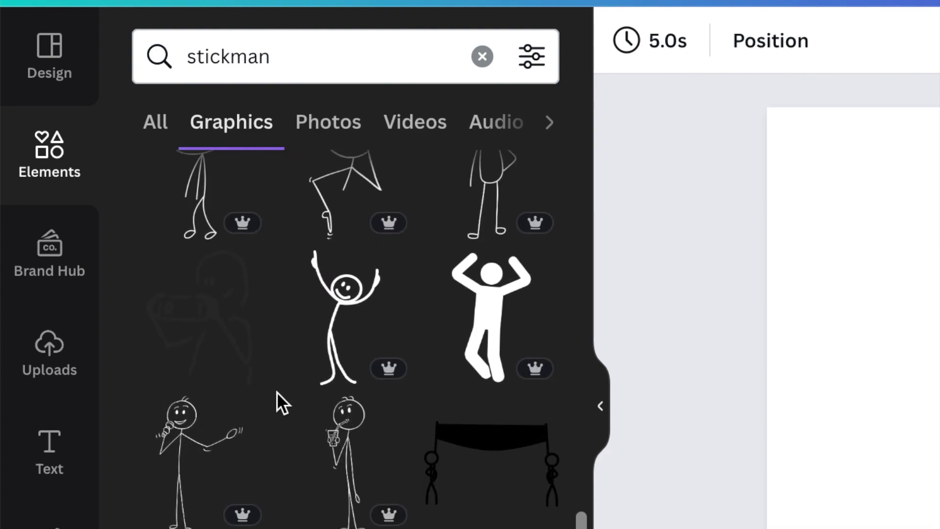
scroll(277, 392, "down", 2)
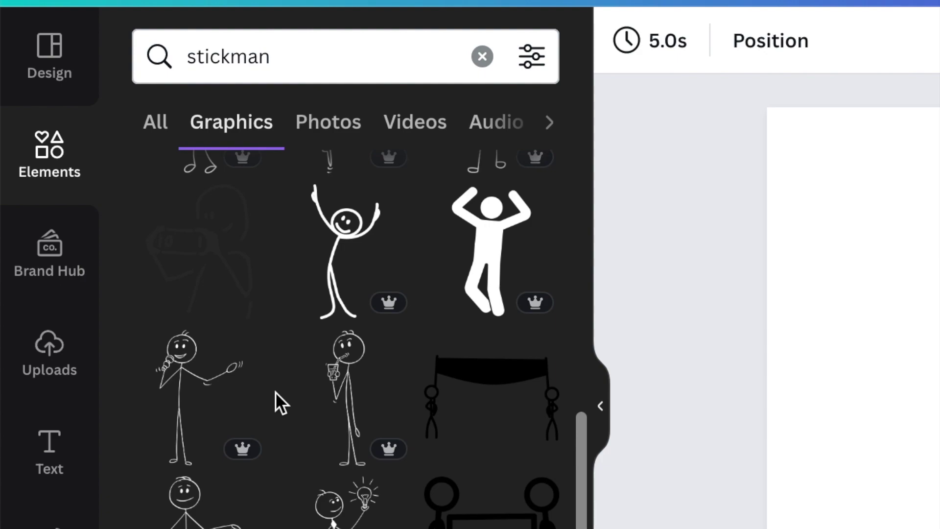
scroll(275, 392, "down", 5)
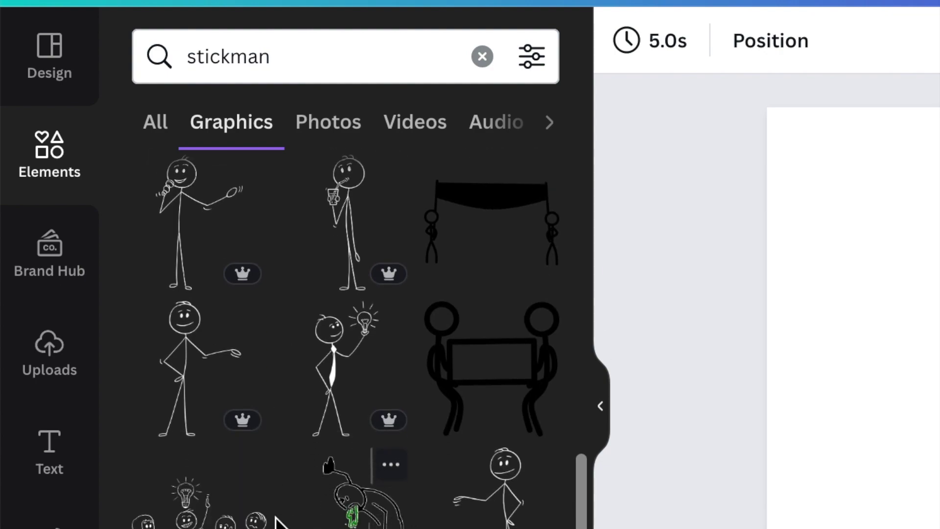
left_click(506, 519)
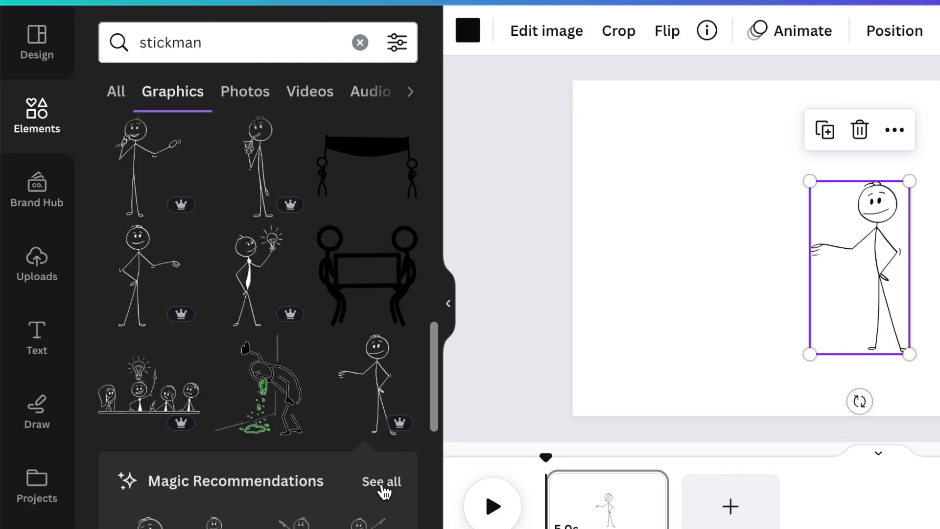
Browse the stickman's Magic Recommendations and more elements by its creator.
left_click(383, 483)
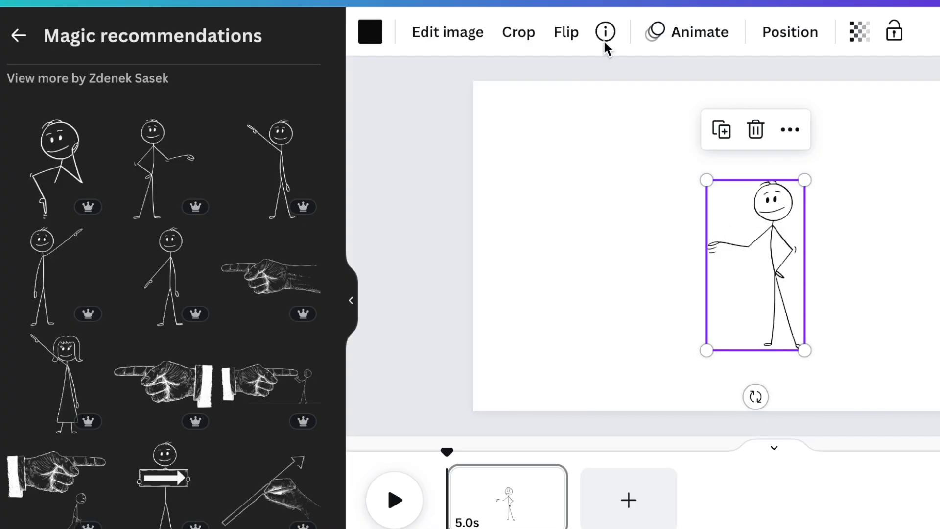
left_click(606, 35)
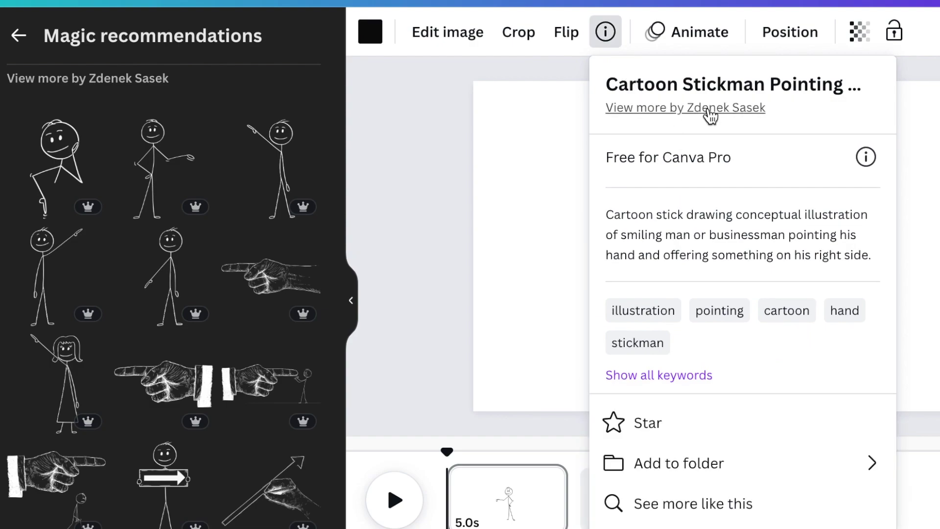
left_click(709, 109)
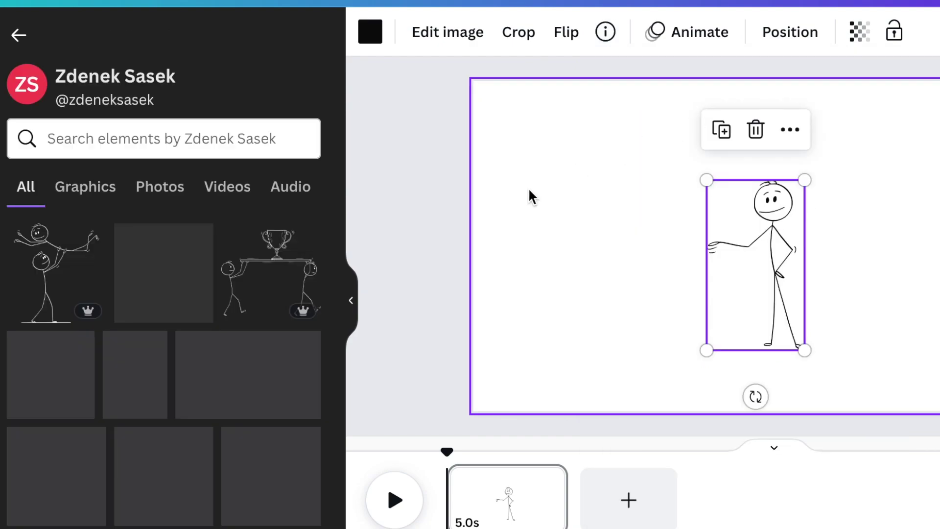
scroll(216, 382, "down", 3)
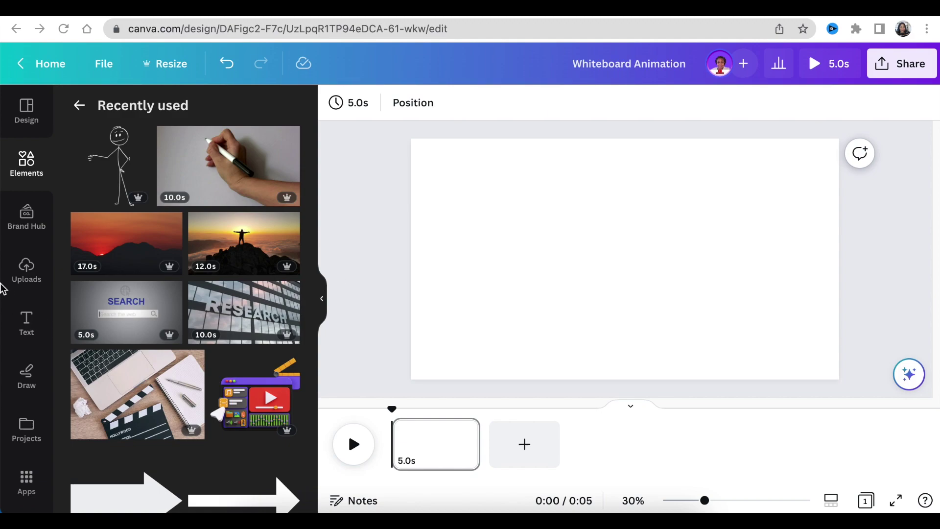
Upload the audio files and add Luke (Male)Intro.wav to the timeline.
left_click(18, 279)
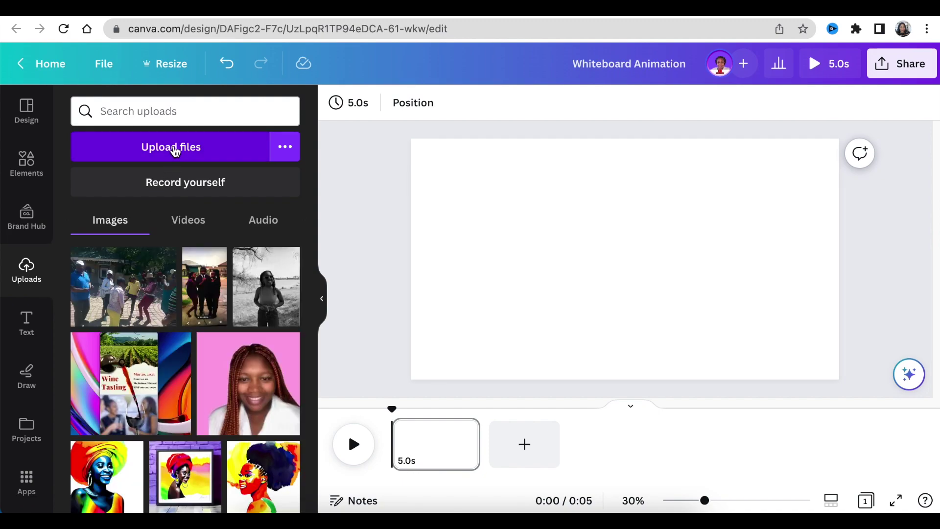
left_click(172, 147)
left_click(59, 129)
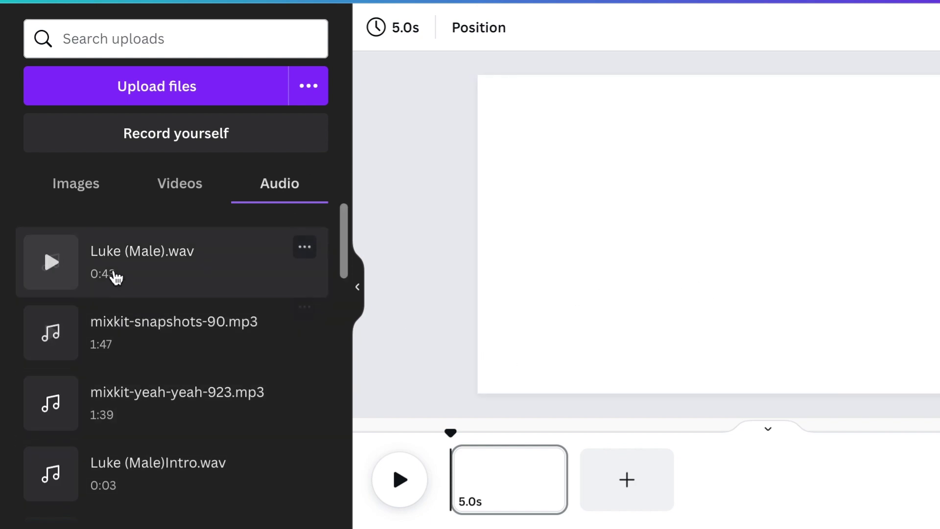
left_click(135, 470)
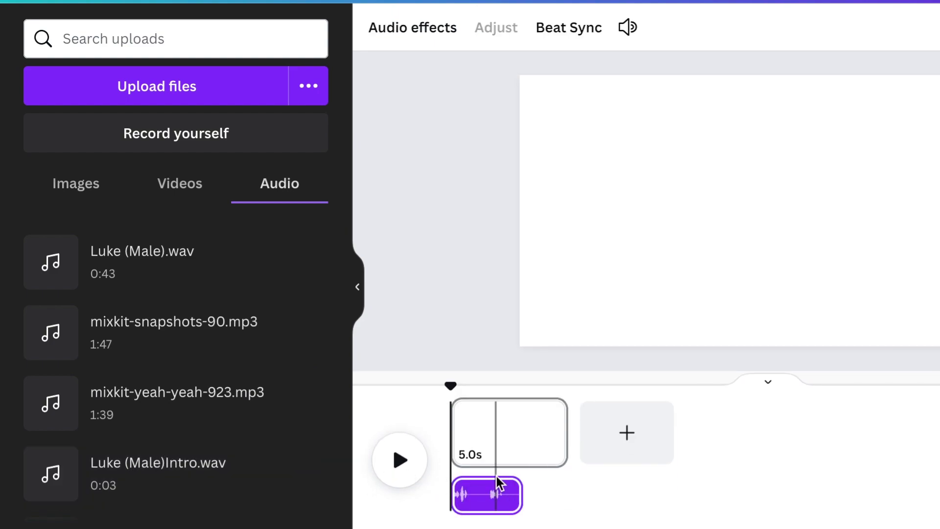
Split the 5-second page into 2.1s and 2.8s pages, then add a text box to the first.
right_click(504, 416)
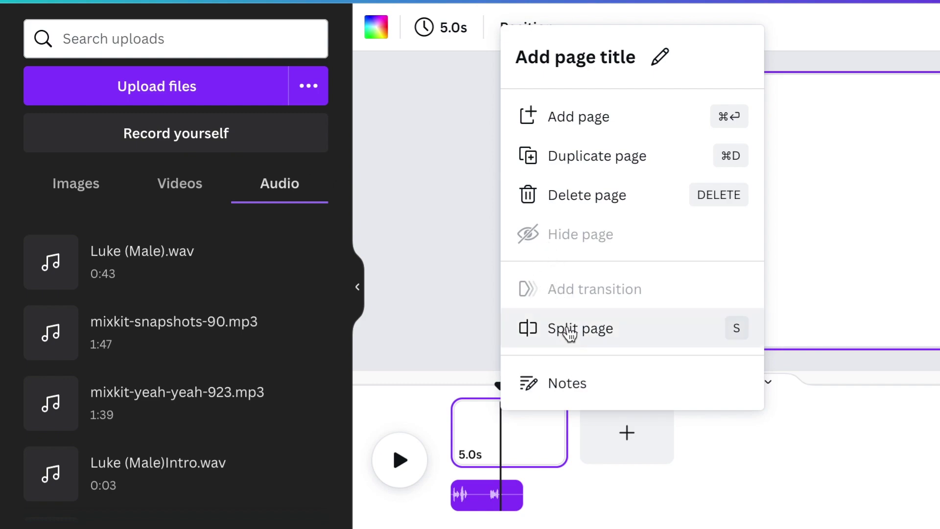
left_click(564, 337)
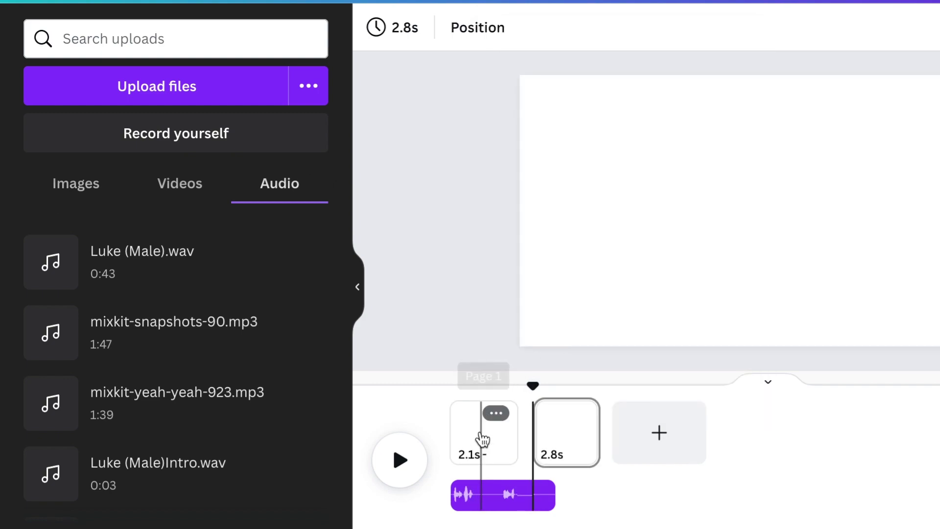
left_click(481, 439)
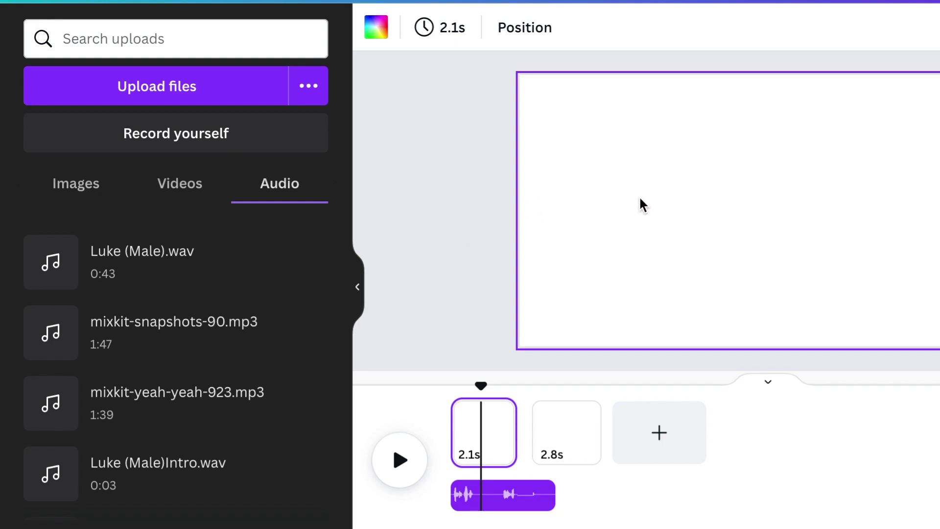
key("t")
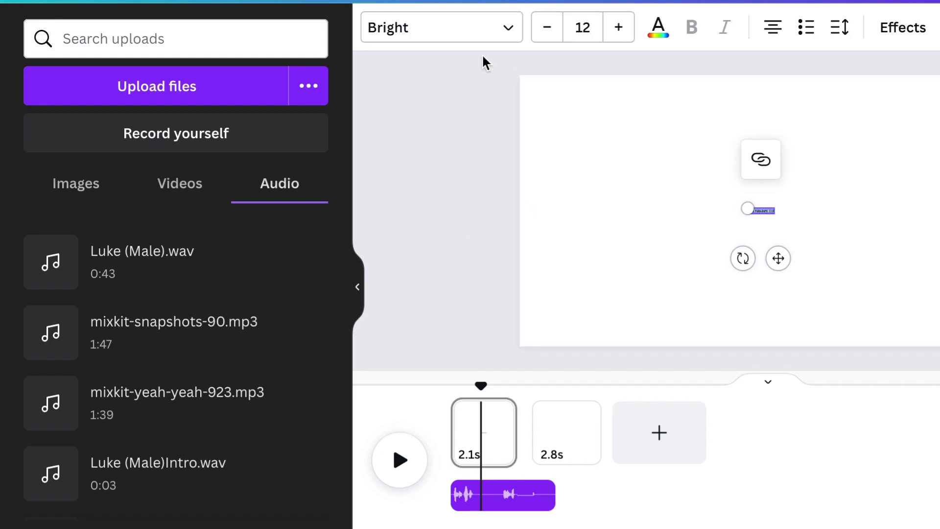
Style the text box in bold Comic Sans at size 125, wrapped and moved toward the centre.
left_click(509, 33)
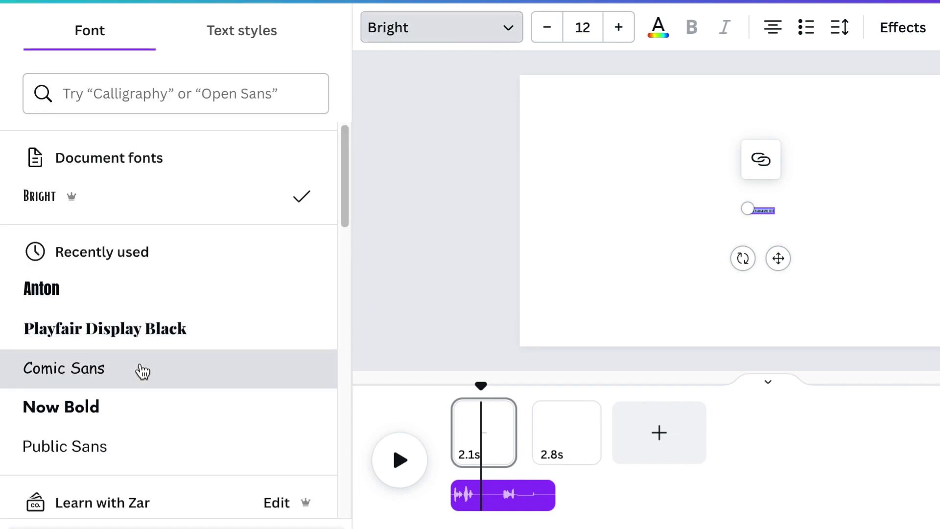
left_click(142, 370)
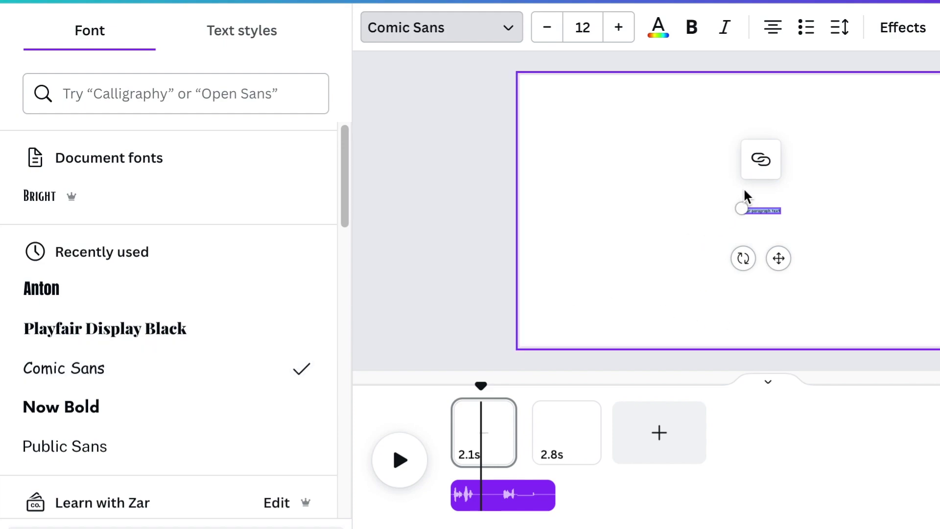
left_click_drag(735, 205, 507, 145)
left_click(692, 28)
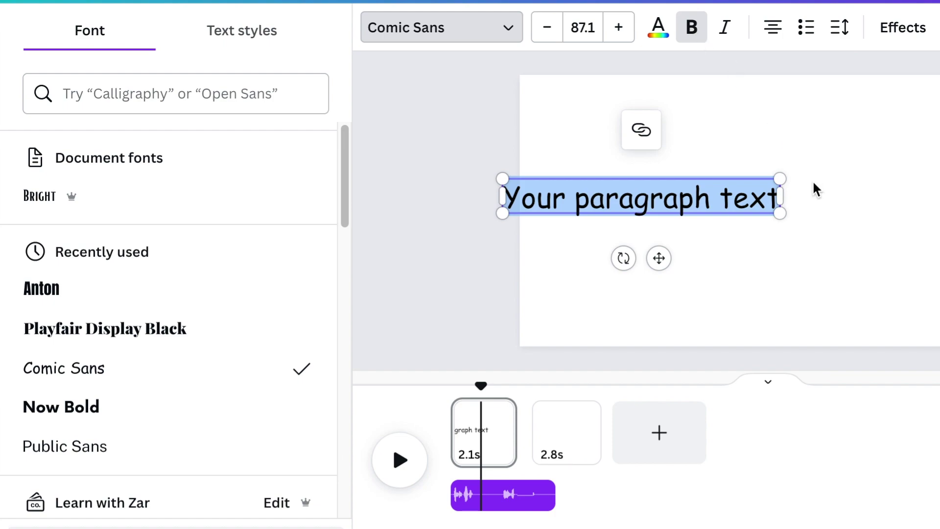
left_click_drag(783, 197, 684, 208)
left_click_drag(678, 294, 759, 346)
left_click(809, 282)
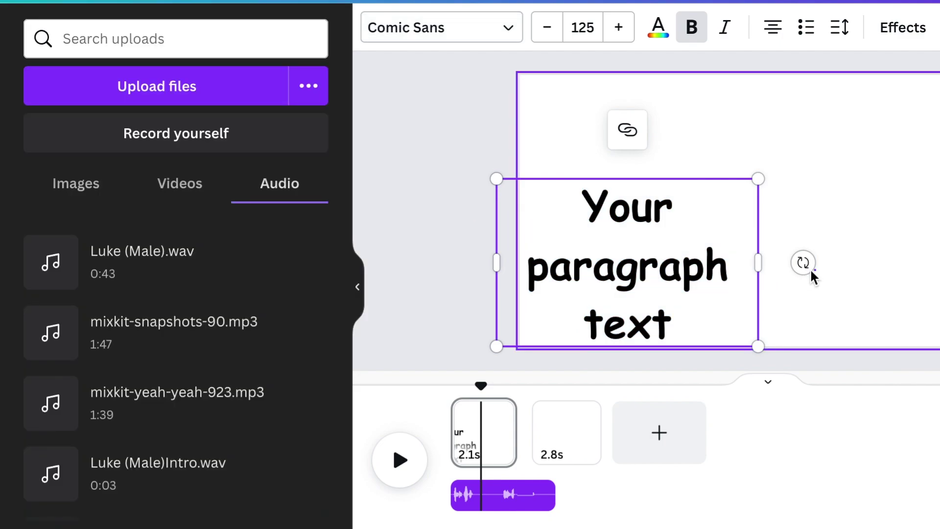
left_click_drag(654, 244, 690, 193)
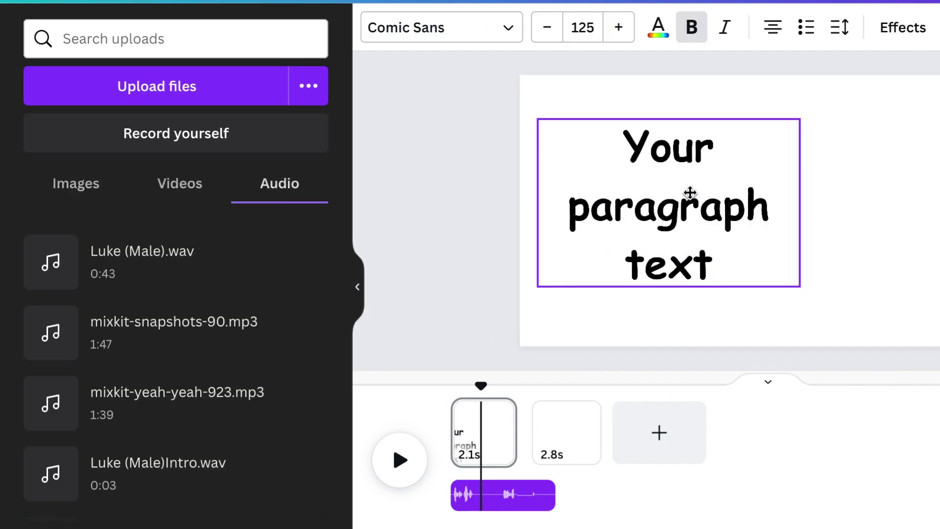
Retype the caption as 'this is' plus the narrator's name, colouring the name red at size 186.
double_click(794, 211)
type("this is uTHABO")
key("shift+Left")
key("shift+Left")
key("shift+Left")
key("shift+Left")
key("shift+Left")
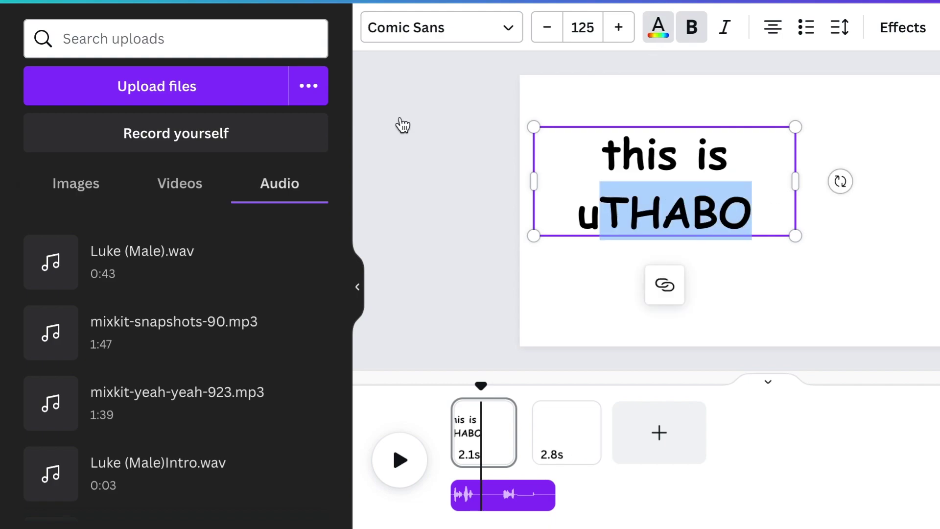
left_click(659, 27)
left_click(44, 373)
left_click_drag(792, 235, 918, 288)
left_click(886, 325)
left_click(800, 132)
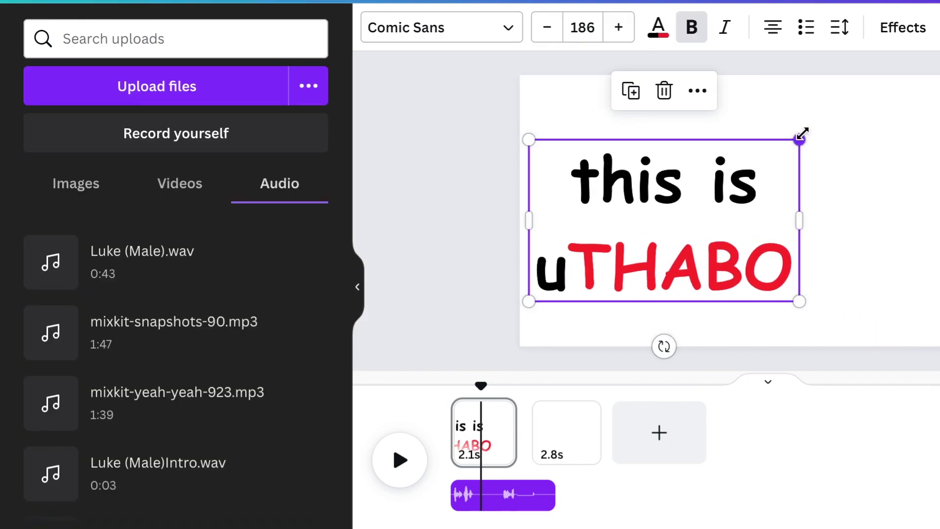
key("Escape")
left_click(1, 74)
Search elements for STICKMAN and add the selfie-taking stickman to the page.
left_click(37, 29)
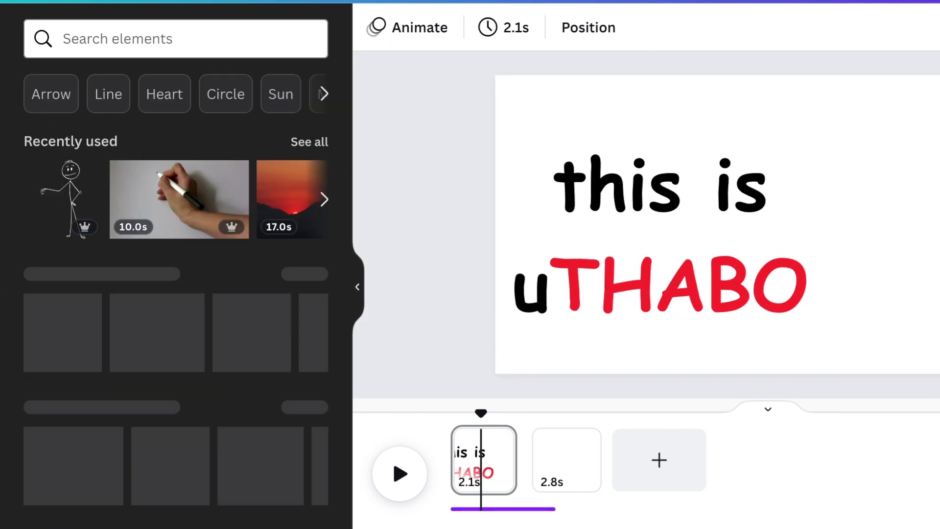
type("STICKMAN")
key("Return")
left_click(310, 189)
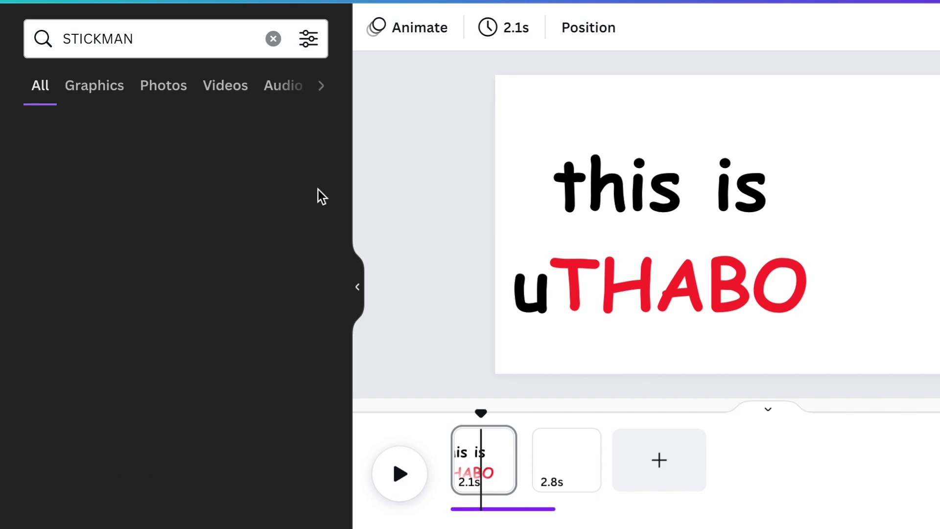
scroll(296, 262, "down", 5)
scroll(297, 262, "down", 10)
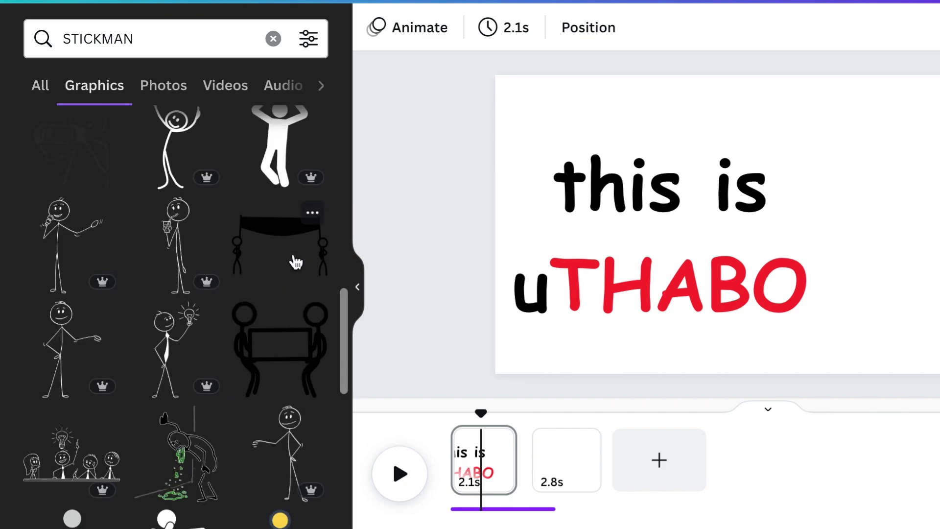
left_click(182, 211)
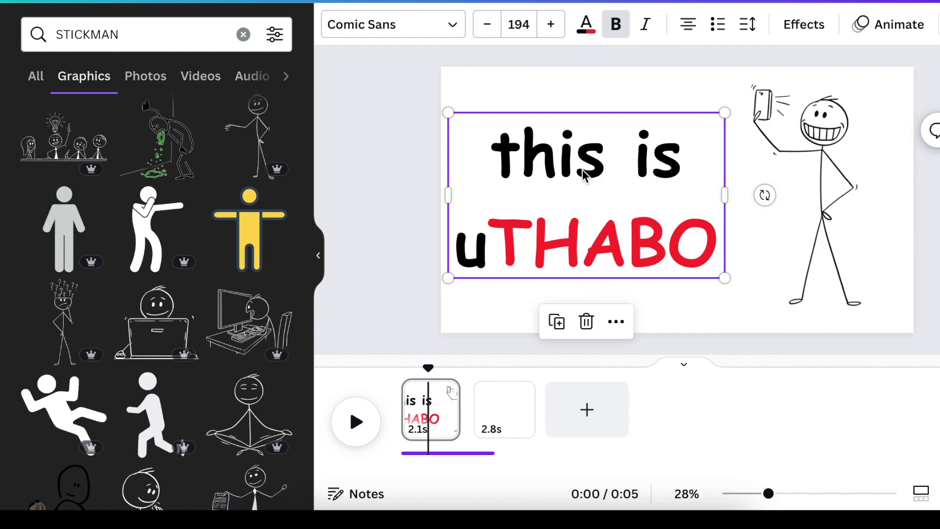
Apply the Drift text animation to the title caption.
left_click(900, 28)
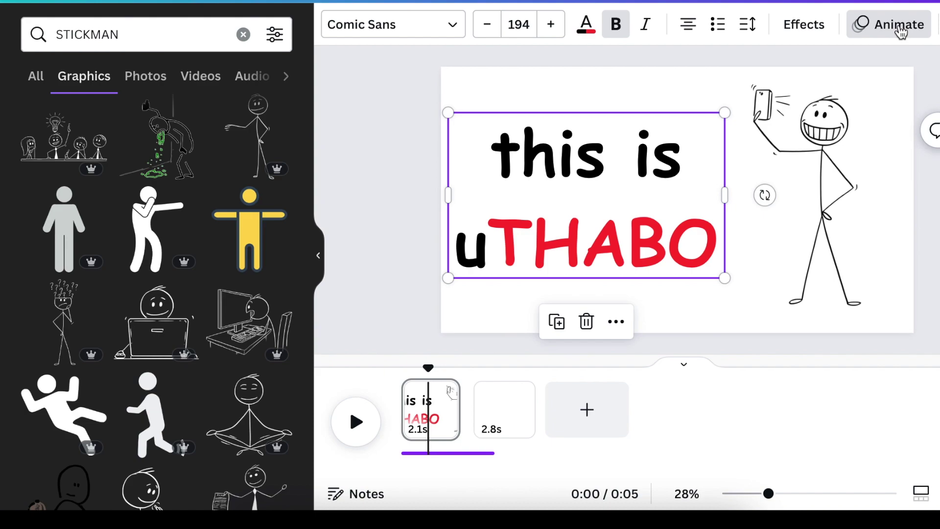
left_click_drag(309, 141, 308, 206)
left_click(149, 267)
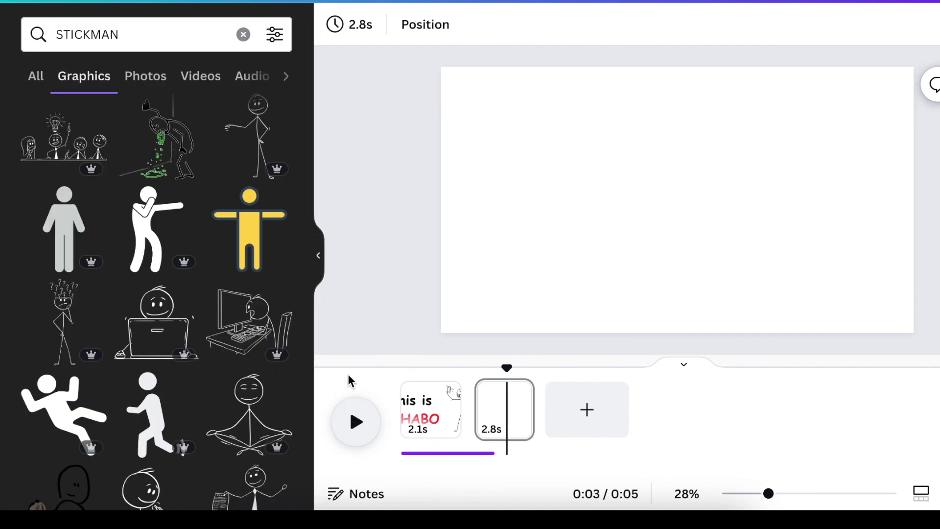
Split the page 1 audio clip and move its second part to start under page 2.
left_click(431, 409)
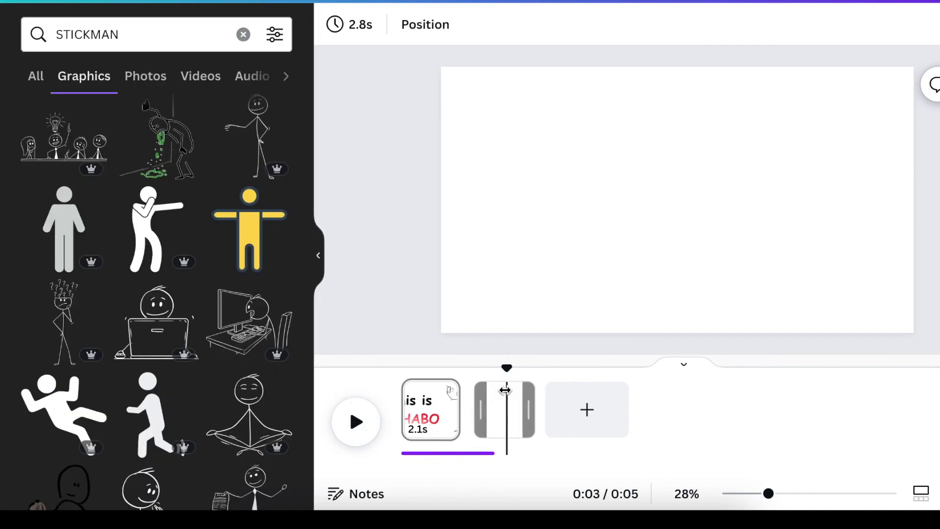
left_click(430, 455)
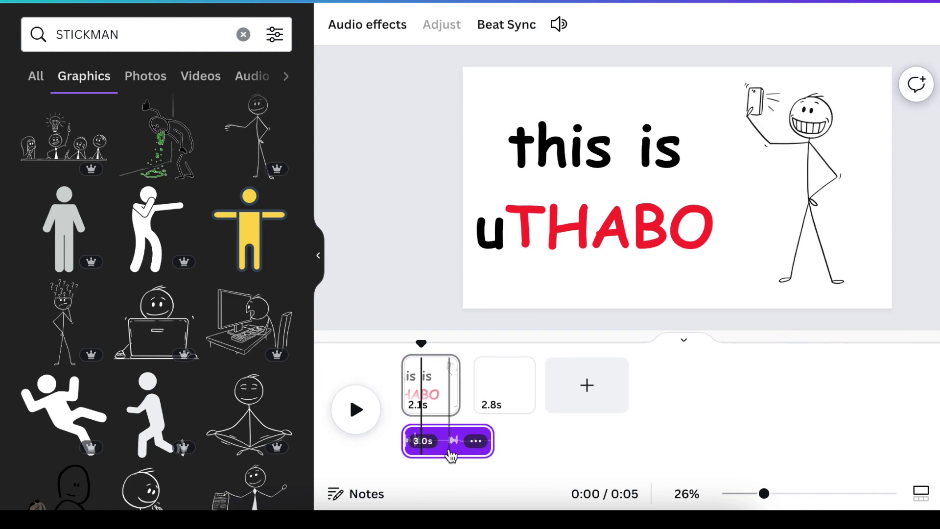
right_click(445, 455)
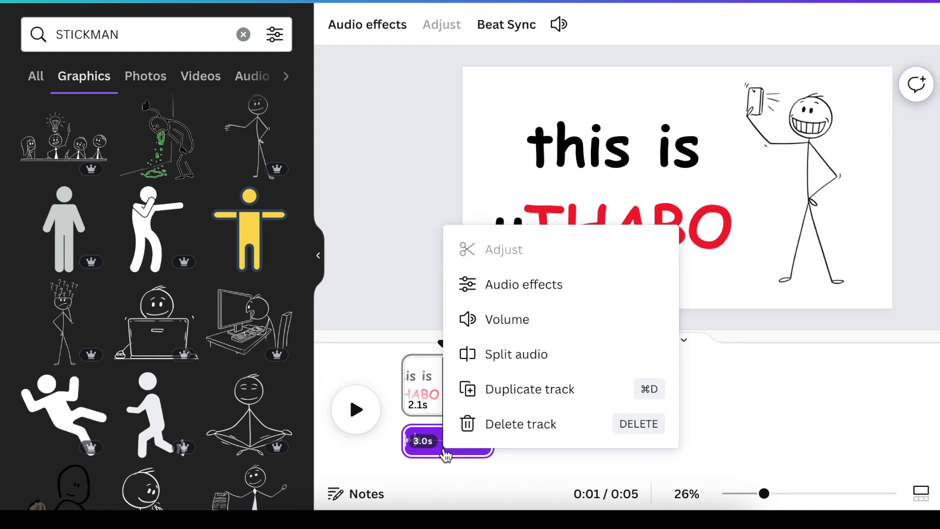
left_click(488, 361)
left_click(490, 362)
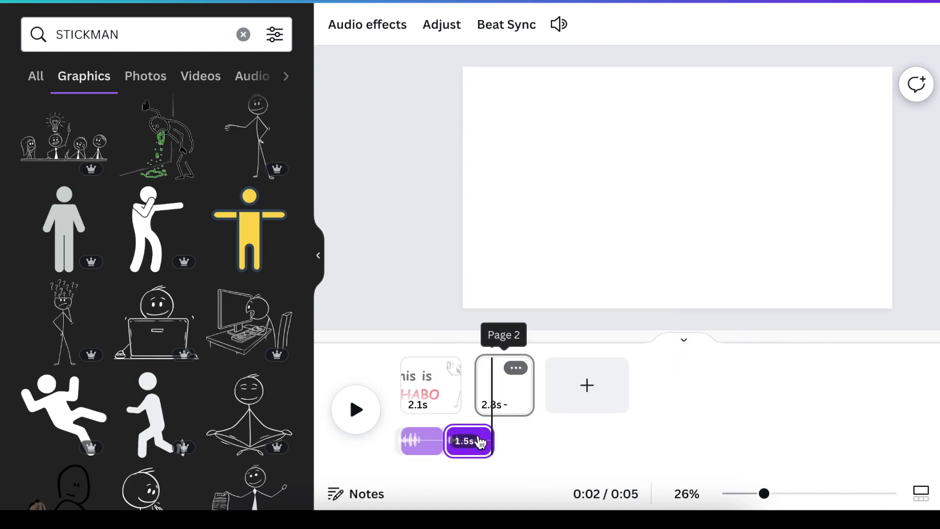
left_click_drag(475, 447, 506, 445)
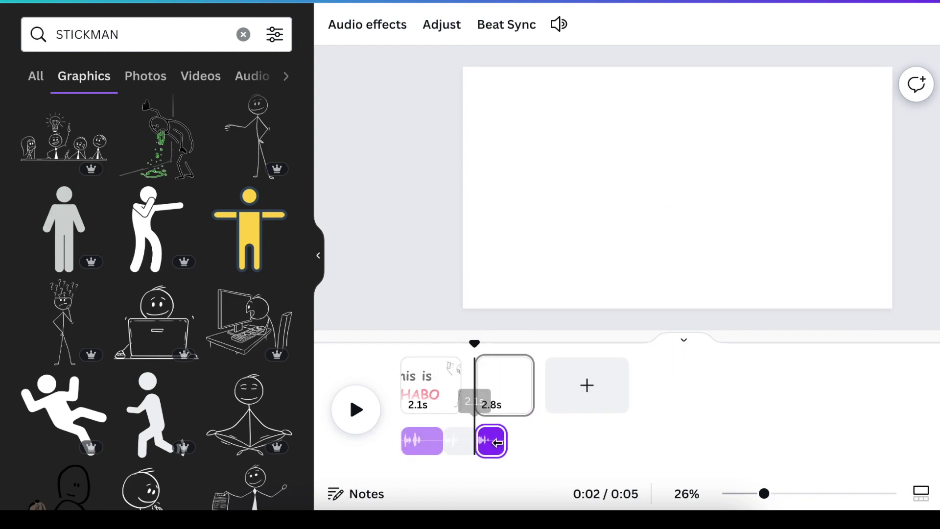
Shorten page 1 from 2.1s to 1.4s and preview from the start.
left_click(447, 396)
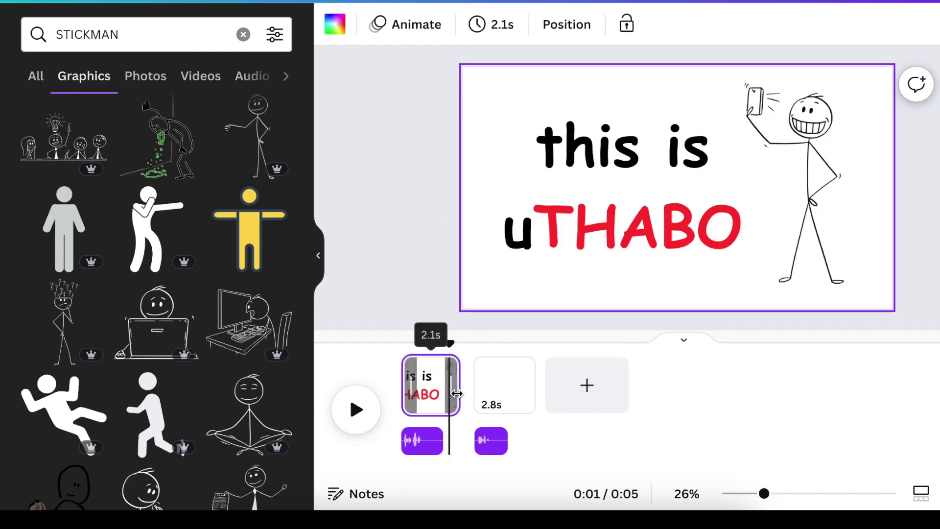
left_click_drag(449, 393, 440, 394)
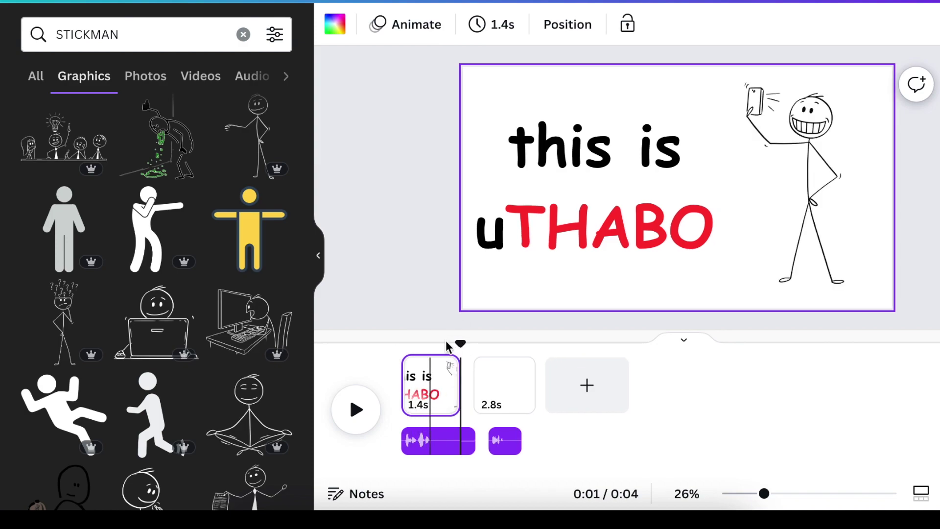
left_click_drag(461, 341, 382, 351)
left_click(357, 409)
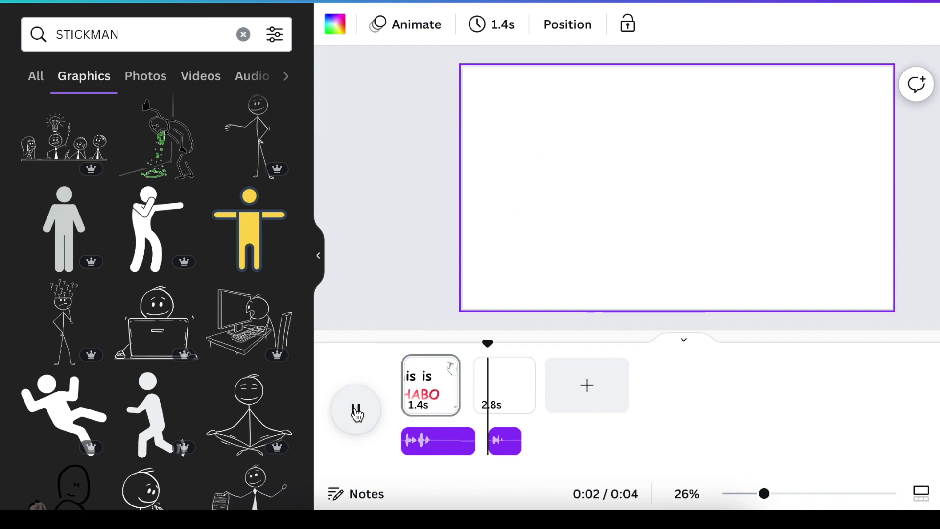
left_click(358, 412)
Trim the first audio part to end sooner, about 1.2s, and preview the timing.
left_click(438, 440)
left_click_drag(474, 440, 448, 439)
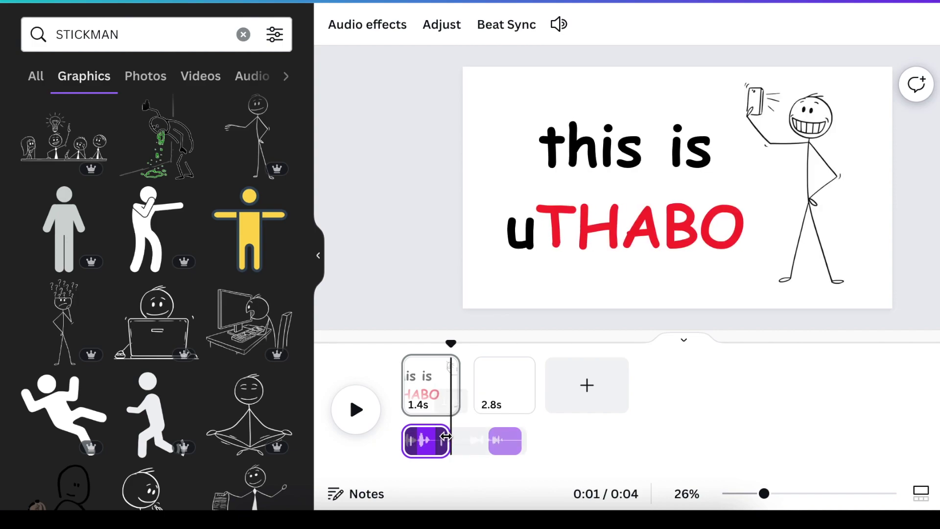
left_click_drag(452, 338, 357, 343)
left_click(352, 409)
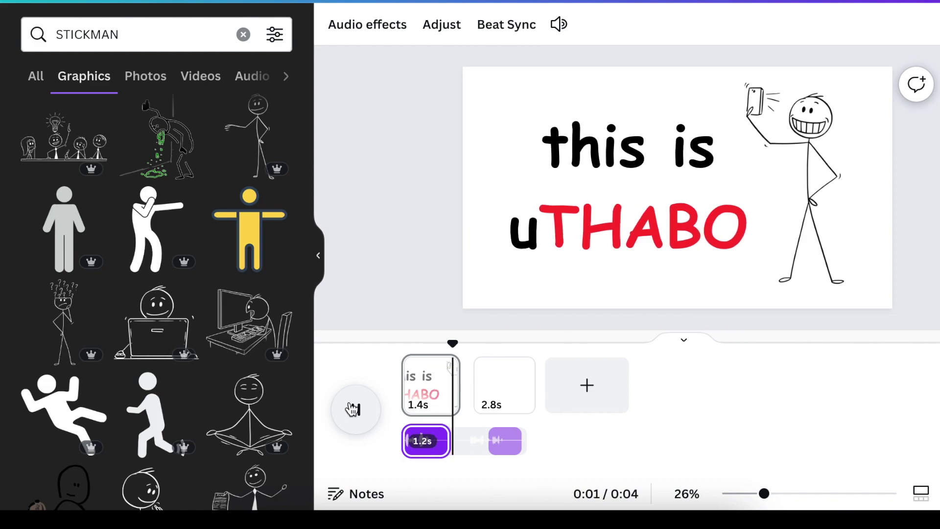
left_click(356, 410)
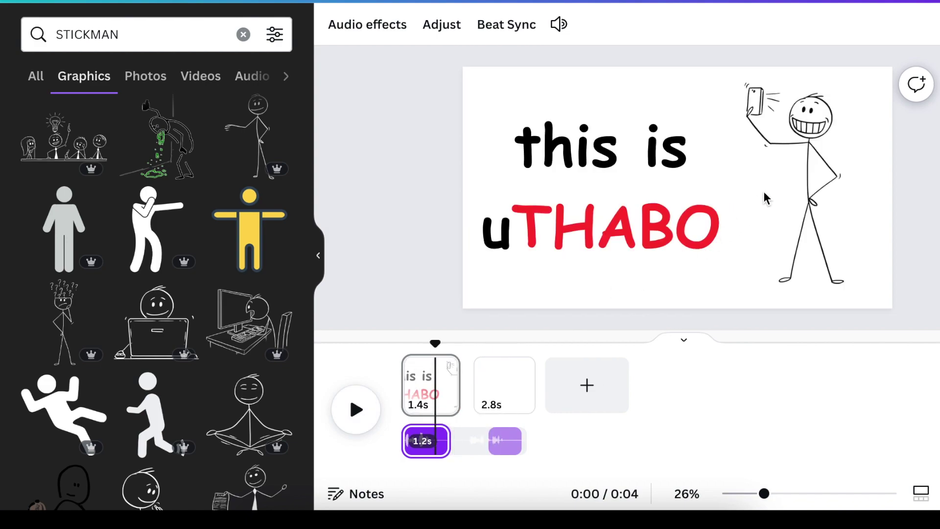
left_click(799, 183)
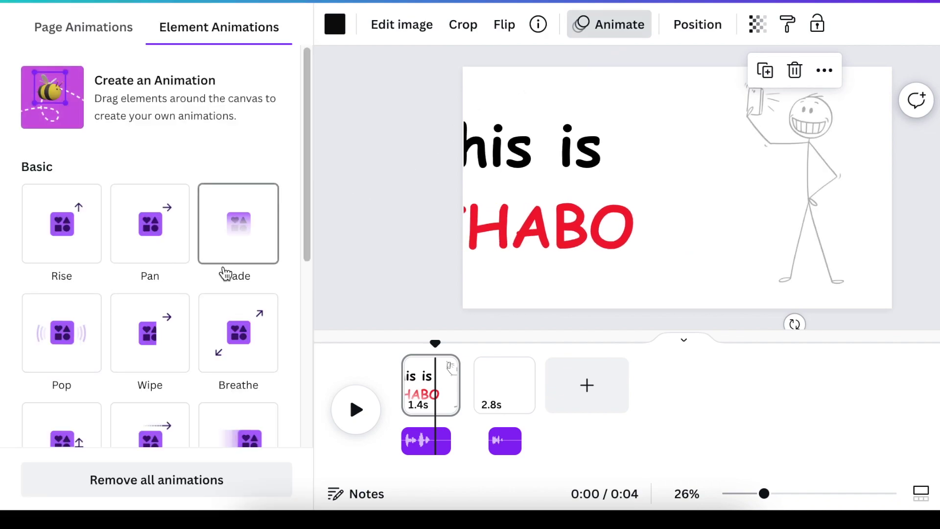
Give the selfie stickman a Pop animation on enter only at faster speed, then preview.
scroll(226, 270, "down", 5)
scroll(86, 174, "up", 1)
left_click(63, 104)
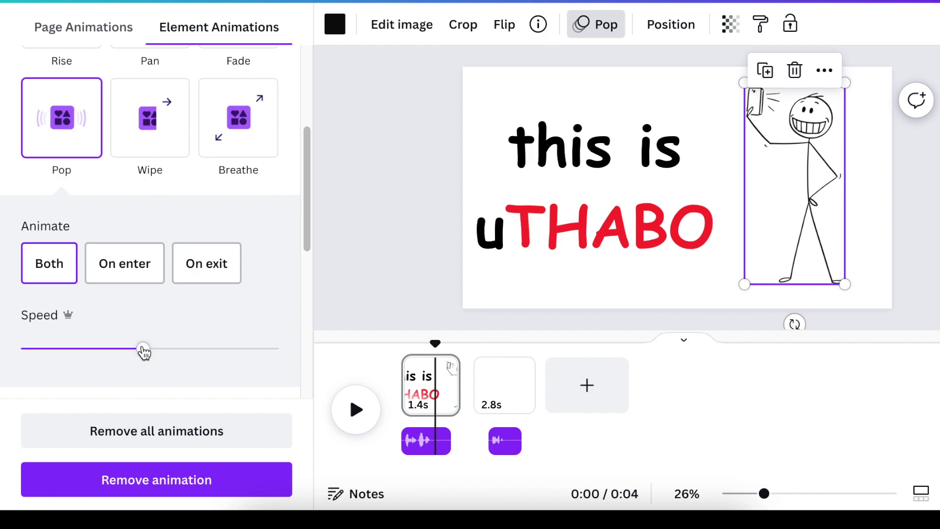
left_click(128, 273)
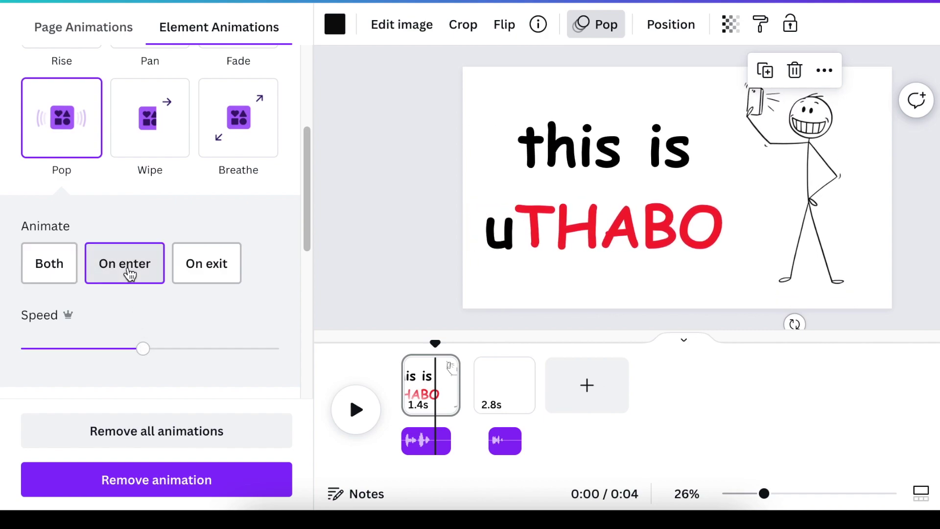
left_click_drag(146, 356, 193, 358)
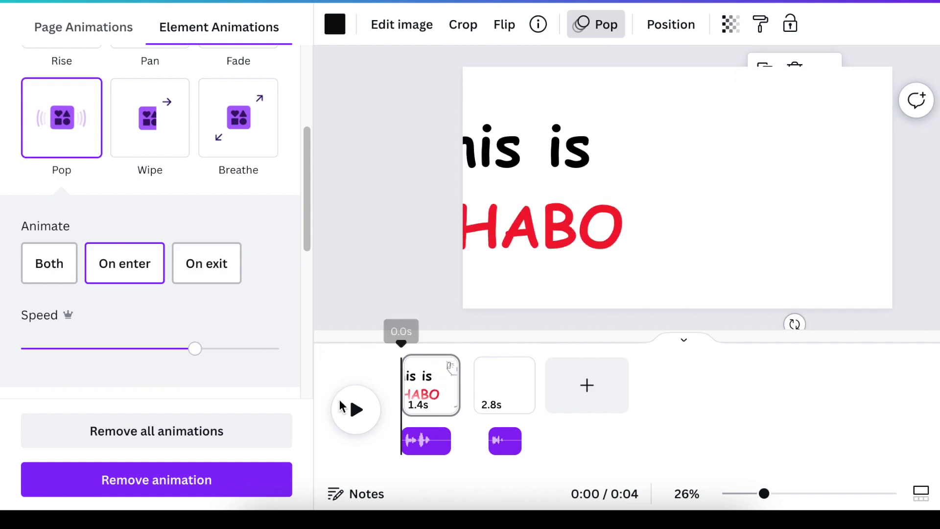
left_click(342, 409)
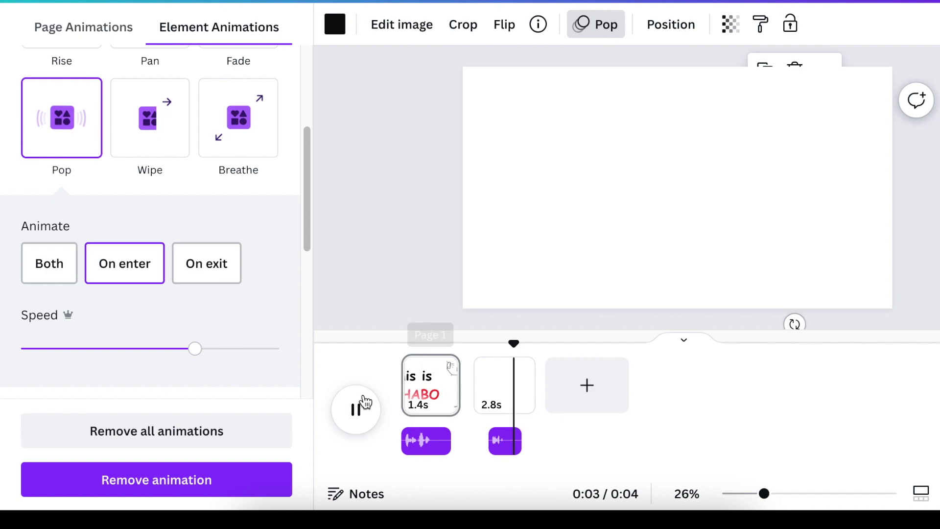
left_click(554, 241)
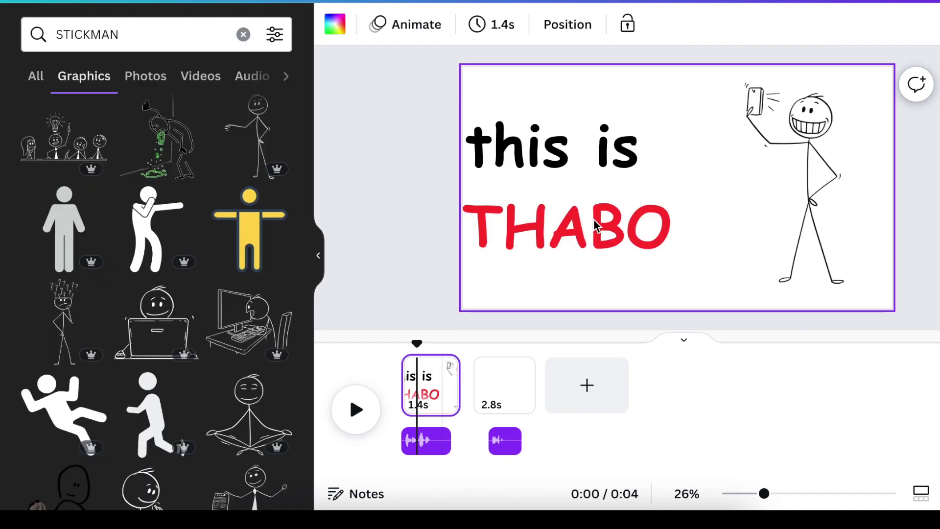
Lower the caption's Drift animation intensity to about halfway and preview the page.
left_click(570, 185)
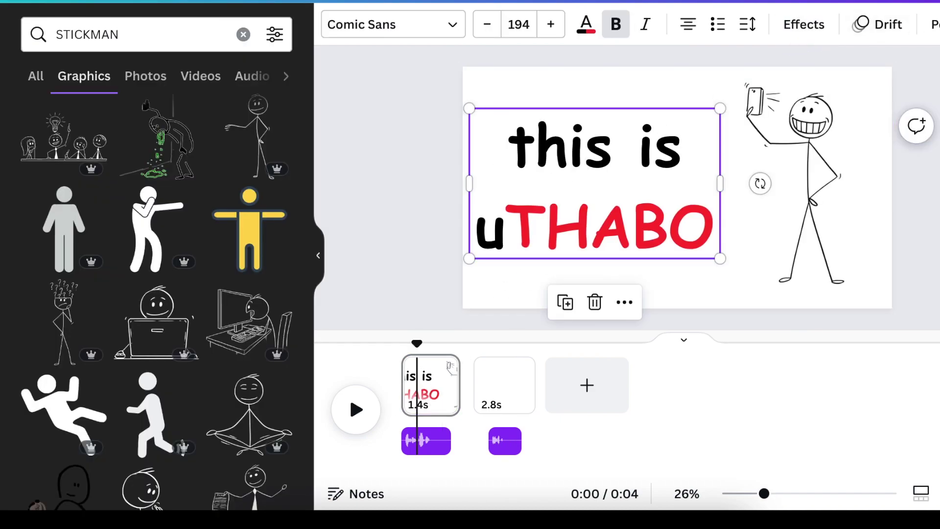
left_click(891, 31)
left_click_drag(279, 277, 175, 278)
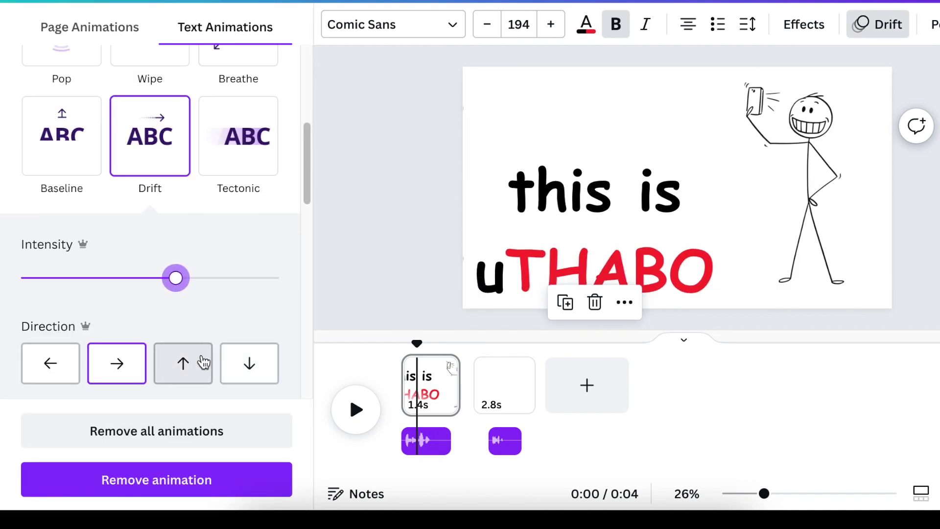
left_click(358, 411)
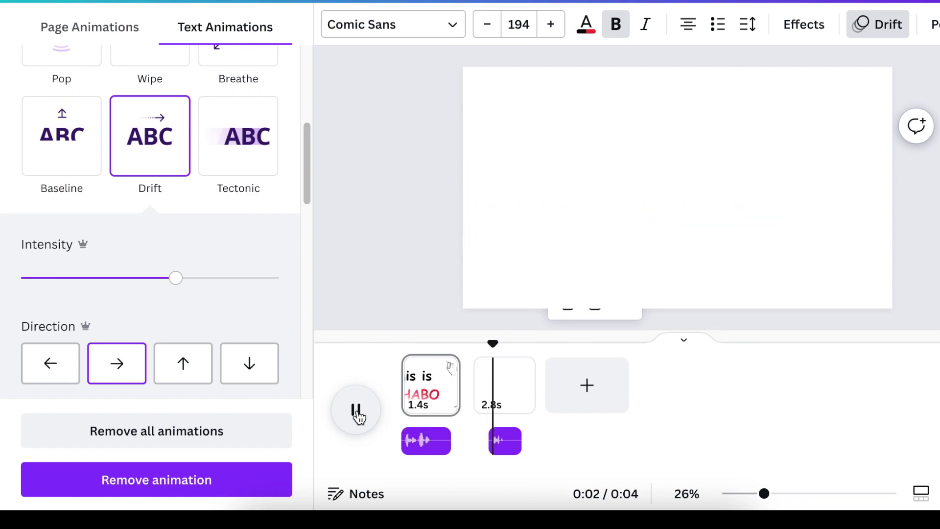
left_click(357, 414)
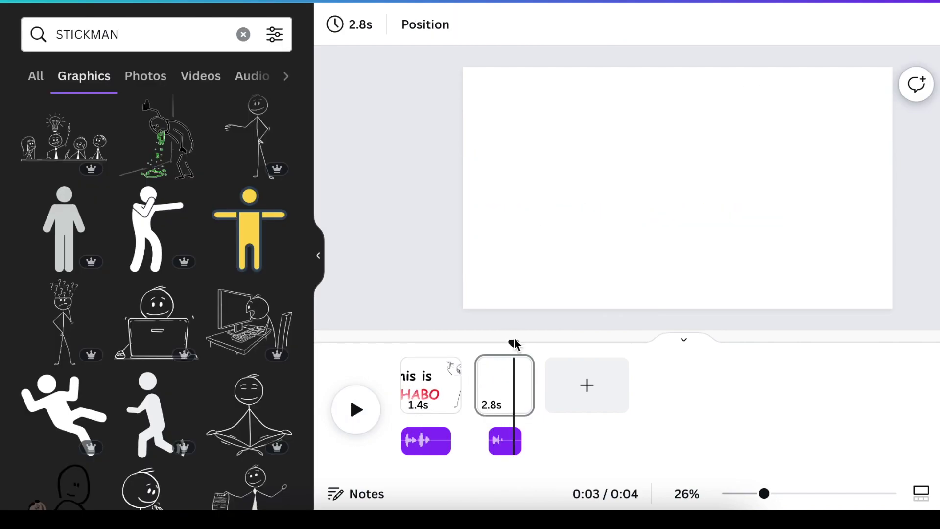
Place the uploaded smiley stickman GIF across the left half of page 2.
left_click_drag(510, 347, 475, 345)
left_click(505, 441)
left_click(491, 405)
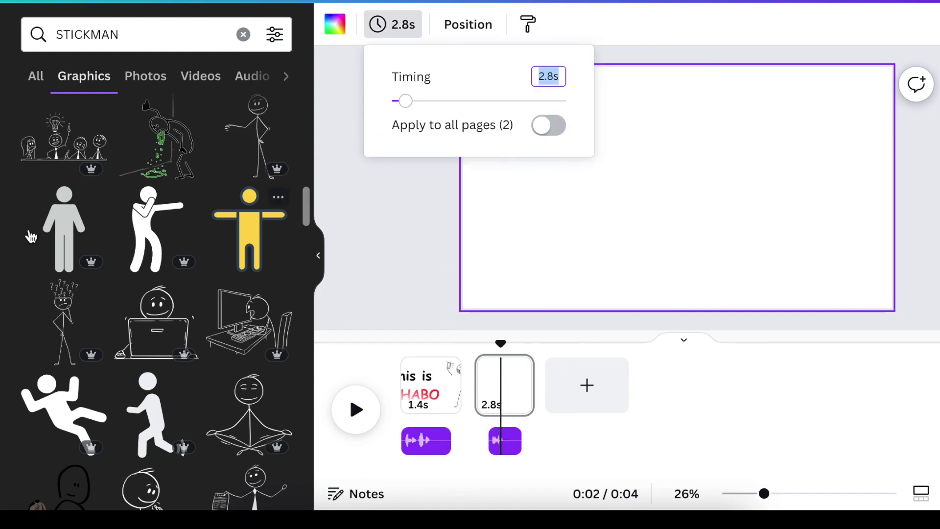
left_click(3, 181)
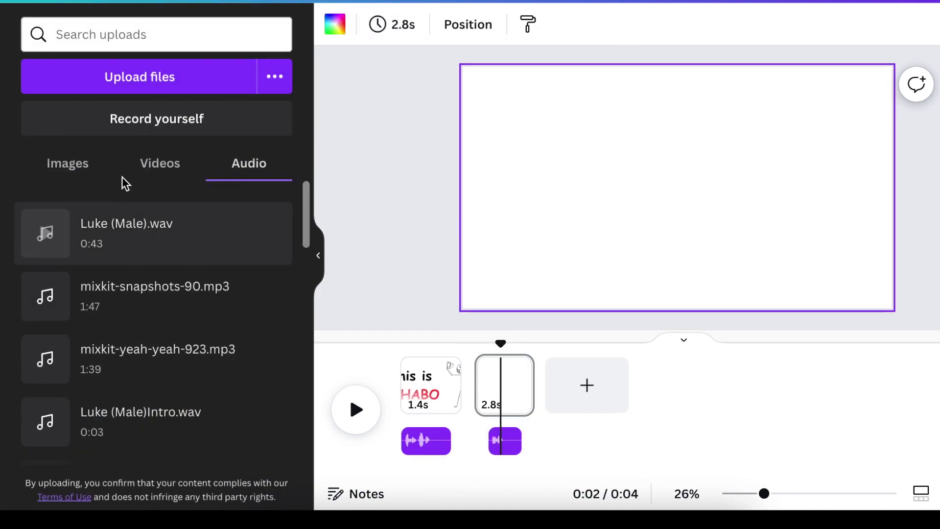
left_click(152, 166)
left_click(88, 245)
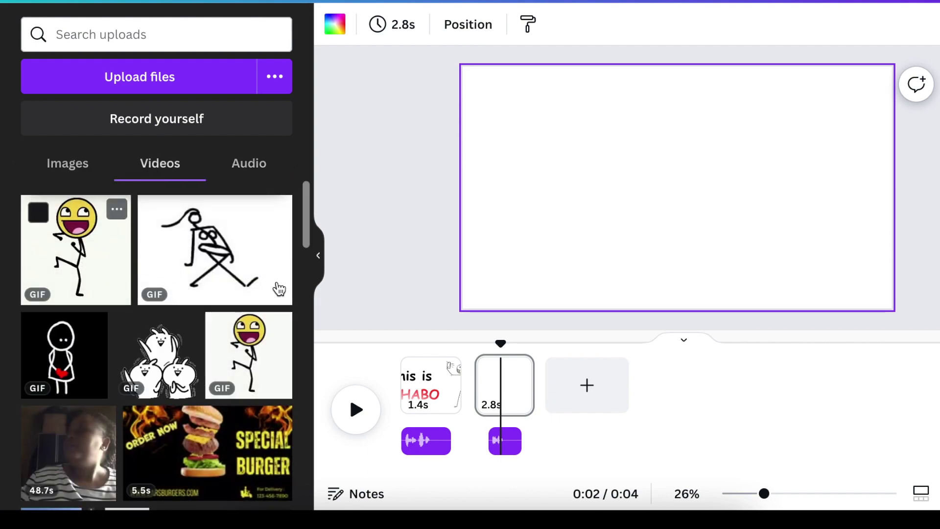
mouse_move(600, 239)
left_mouse_down()
mouse_move(577, 235)
mouse_move(609, 236)
left_mouse_up()
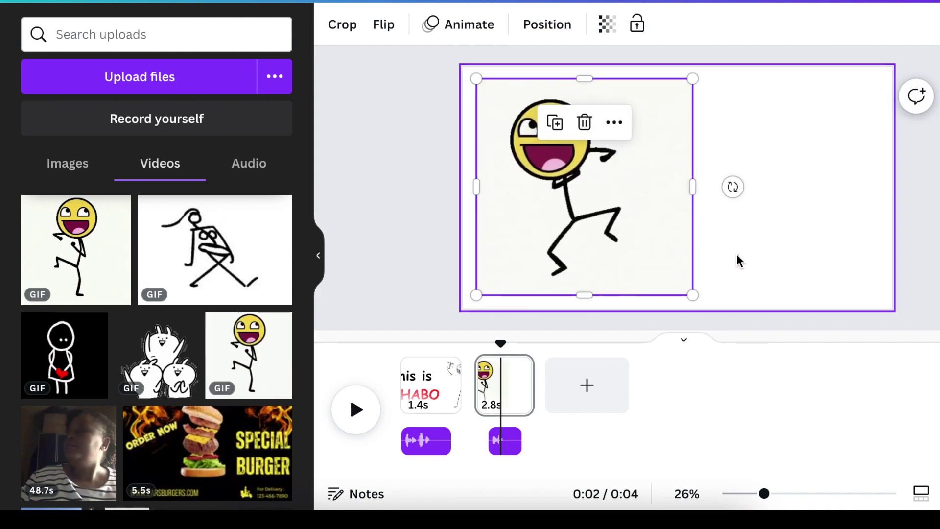
Set page 2's background to the off-white colour sampled from the GIF.
left_click(720, 255)
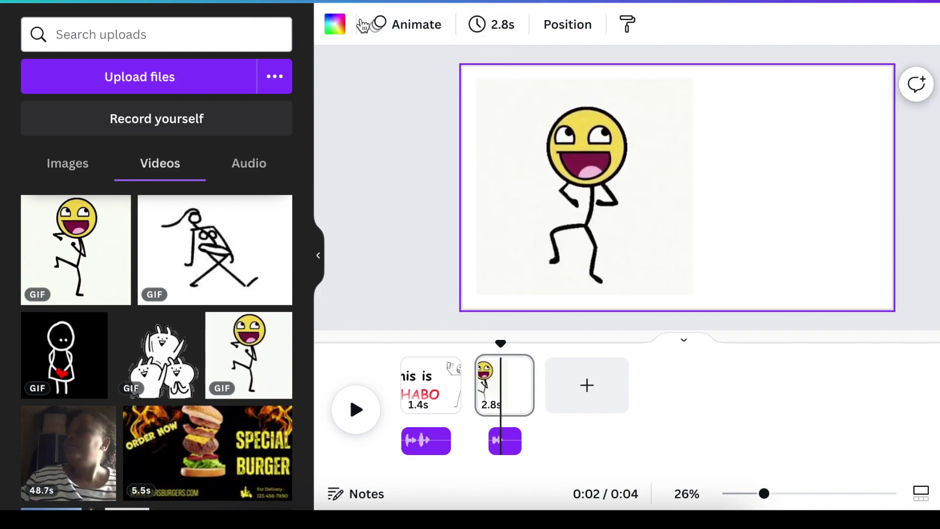
left_click(335, 24)
left_click(40, 131)
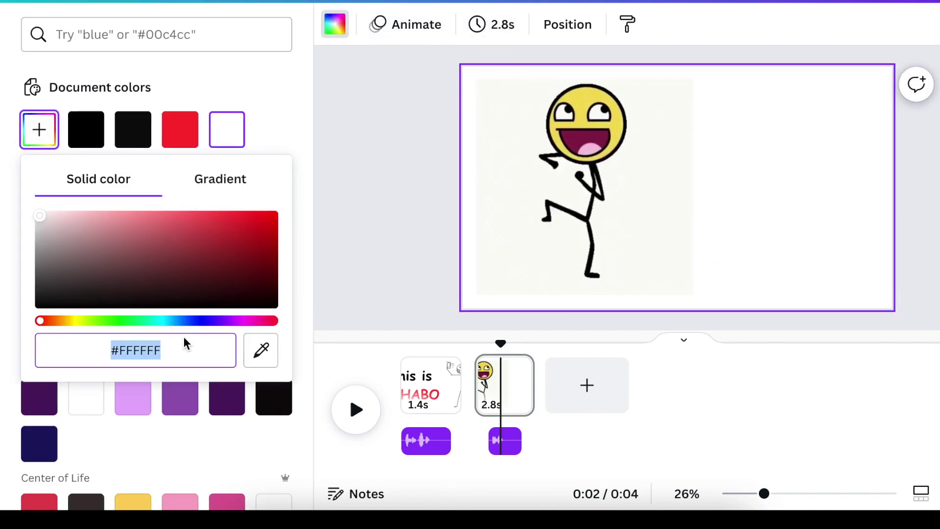
left_click(260, 349)
left_click(483, 286)
left_click(398, 299)
left_click(398, 300)
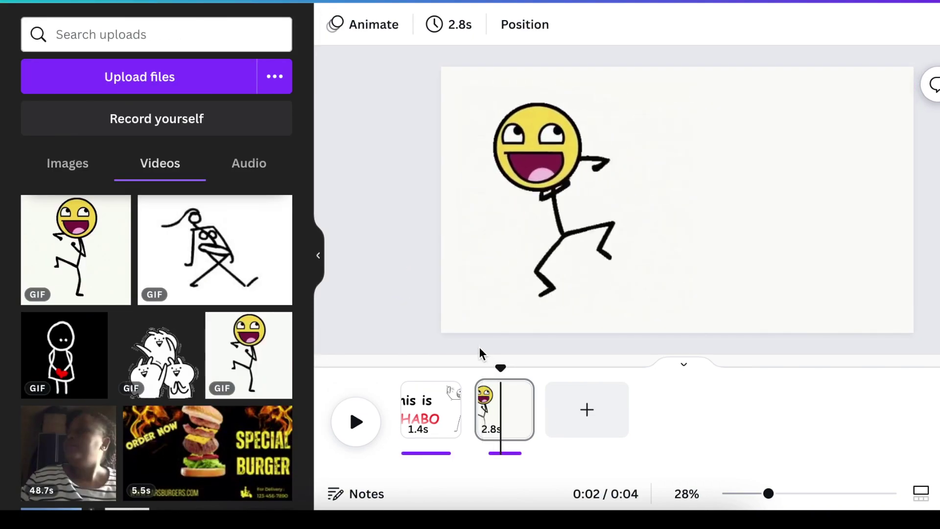
Replay the stickman page and the whole video from the beginning to check timing.
left_click(366, 424)
left_click(365, 424)
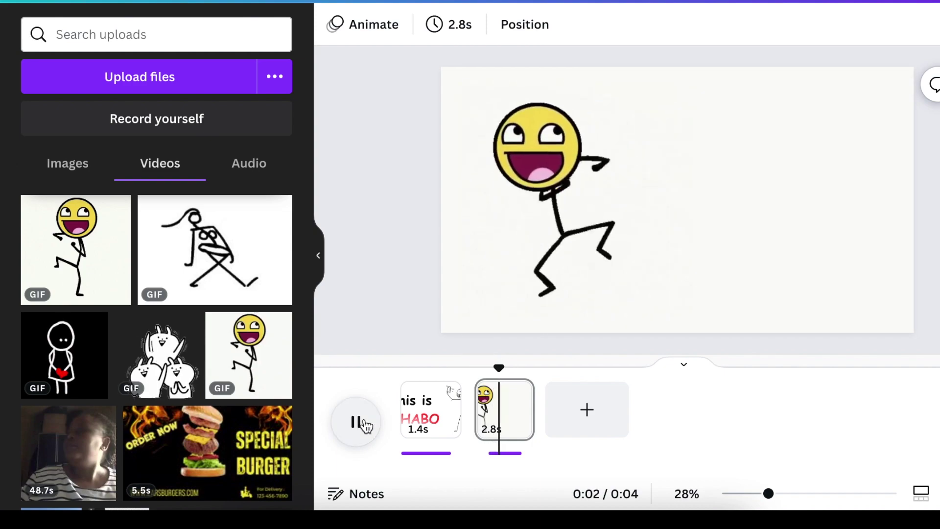
left_click(361, 422)
left_click(683, 216)
left_click(504, 409)
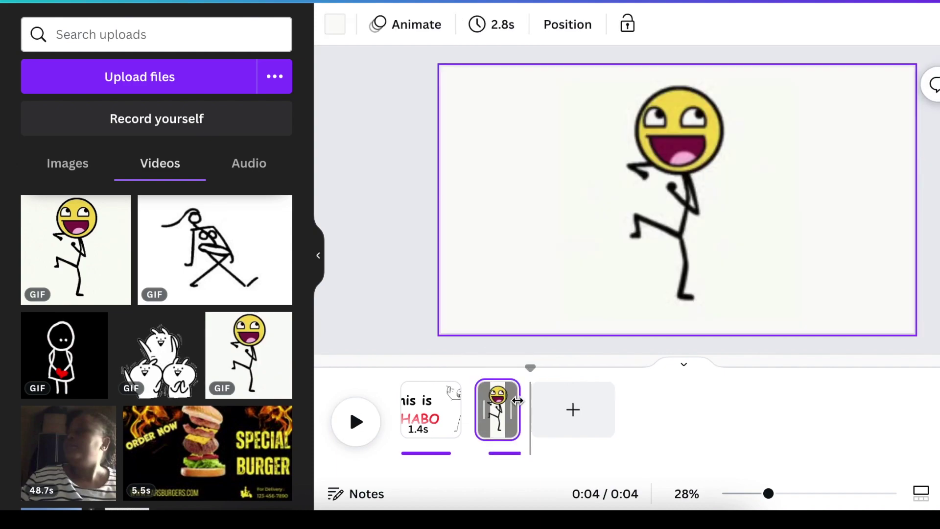
left_click(350, 422)
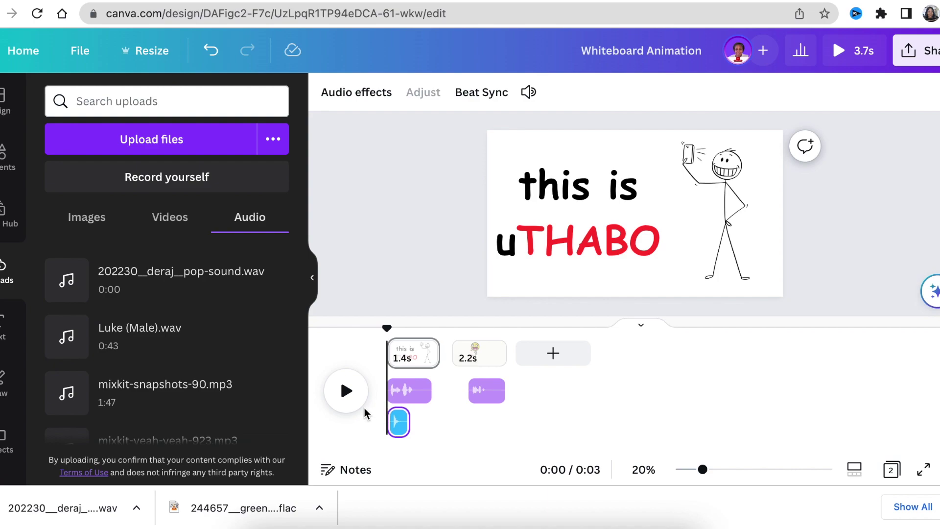
Preview the video, then add the mixkit-yeah-yeah-923 music track from the start.
left_click(346, 391)
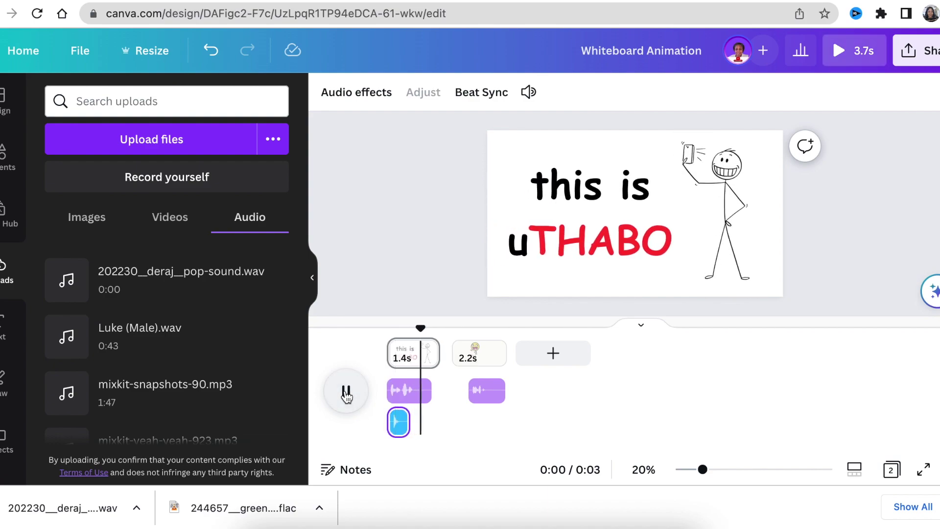
left_click(346, 390)
left_click_drag(423, 327, 336, 347)
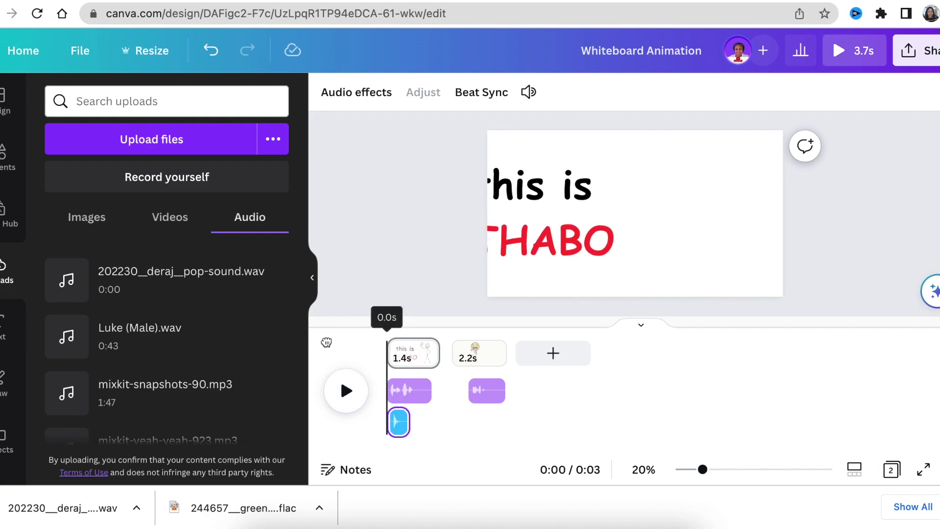
scroll(137, 353, "down", 5)
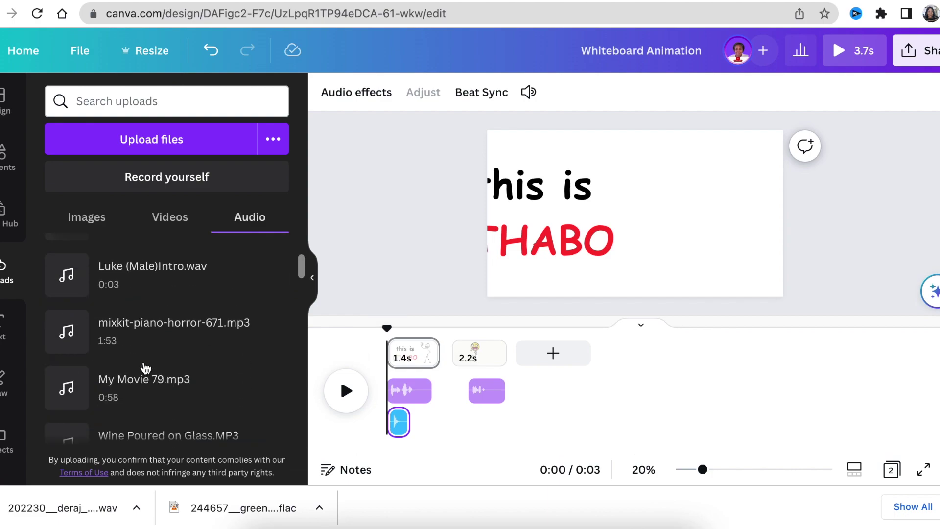
scroll(149, 366, "up", 3)
left_click(153, 366)
left_click(347, 377)
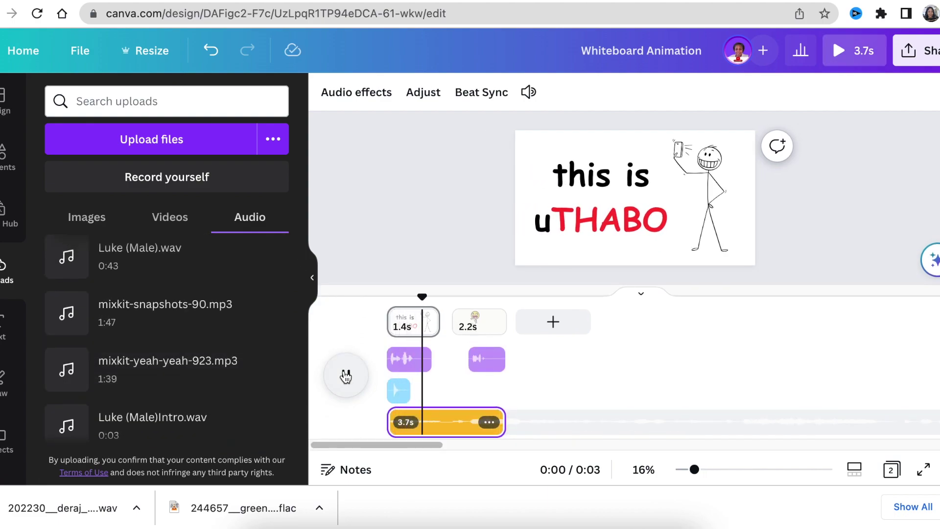
Lower the music track's volume to 46.
left_click(489, 422)
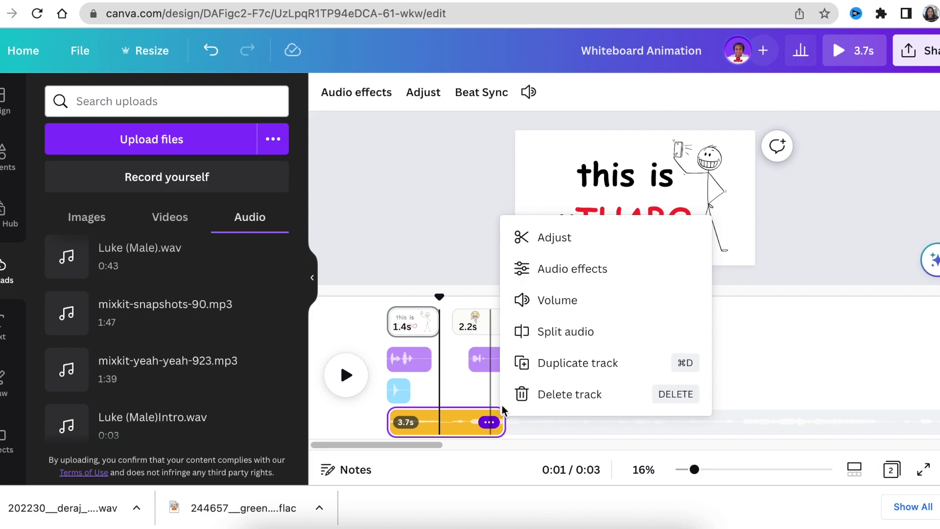
left_click(550, 301)
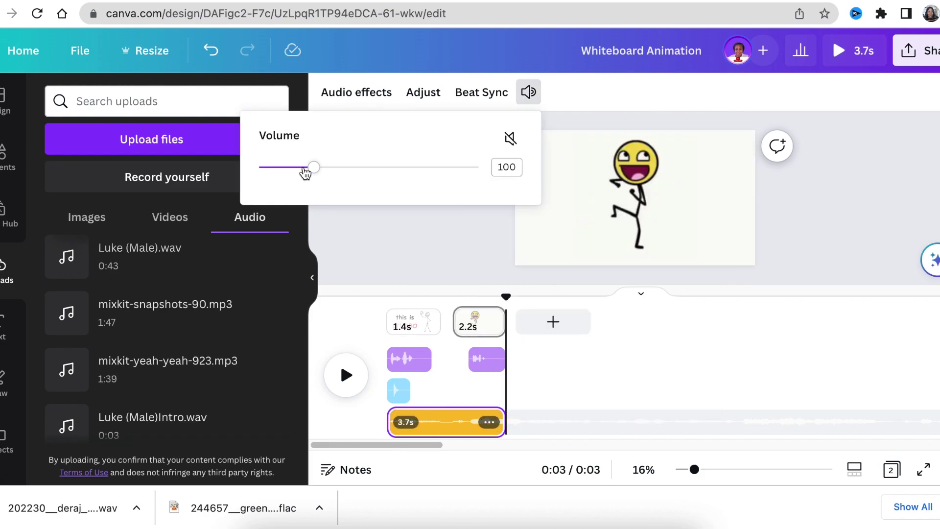
left_click_drag(311, 169, 286, 175)
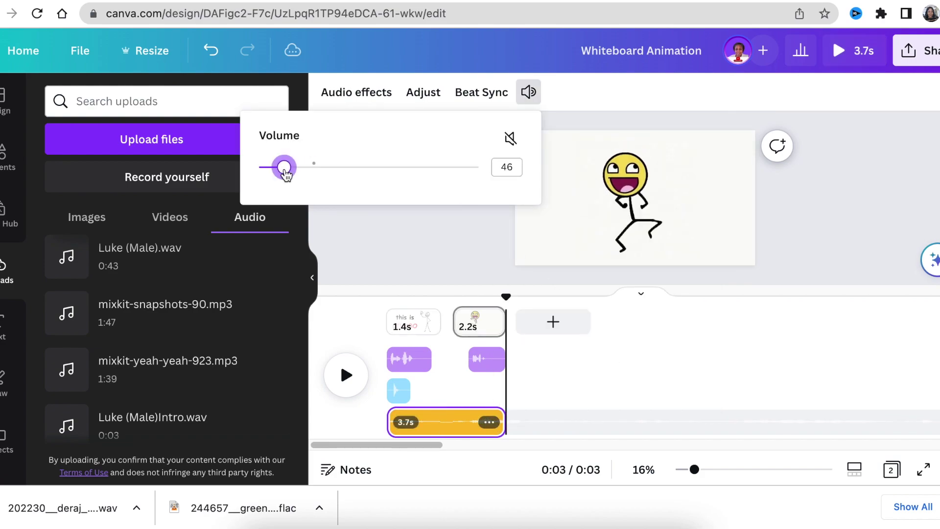
left_click(346, 374)
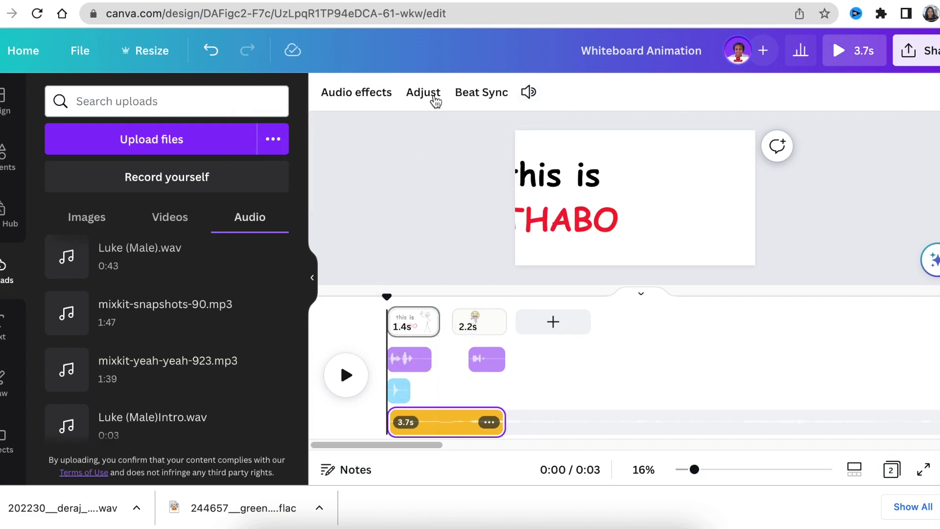
left_click(514, 210)
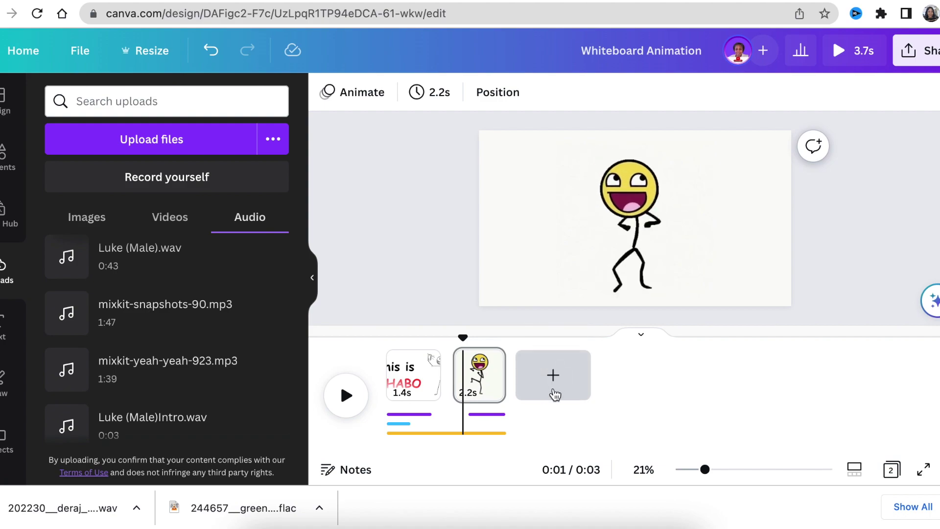
Add a blank third page and a 0.5s left Slide transition between pages 1 and 2, then preview.
left_click(554, 387)
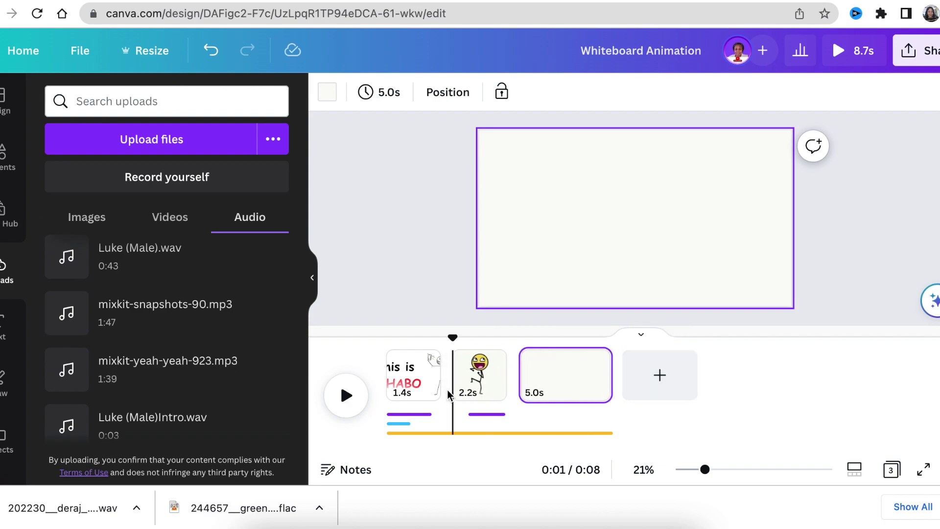
left_click(454, 390)
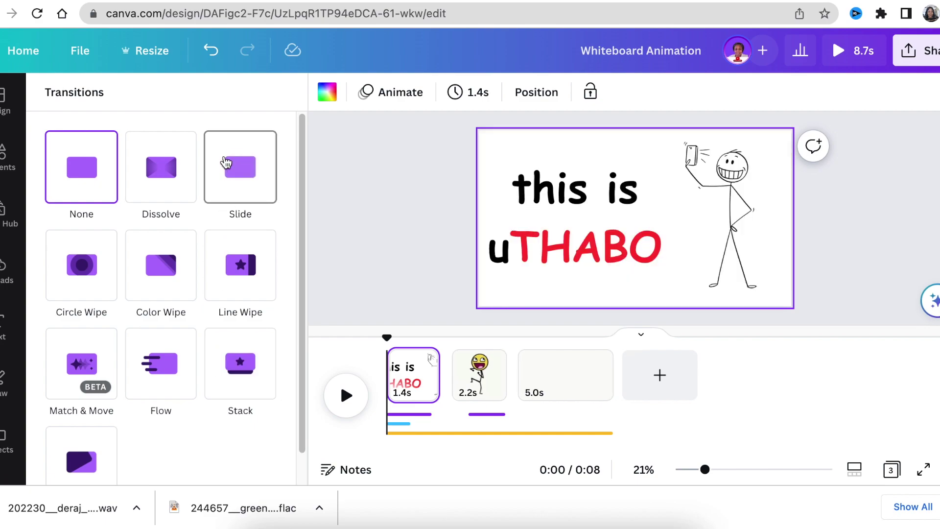
left_click(232, 171)
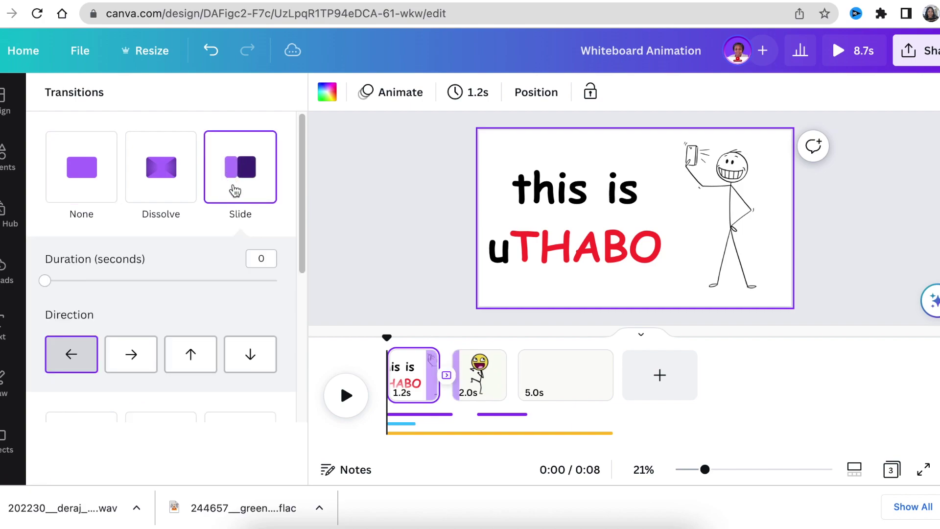
left_click(346, 398)
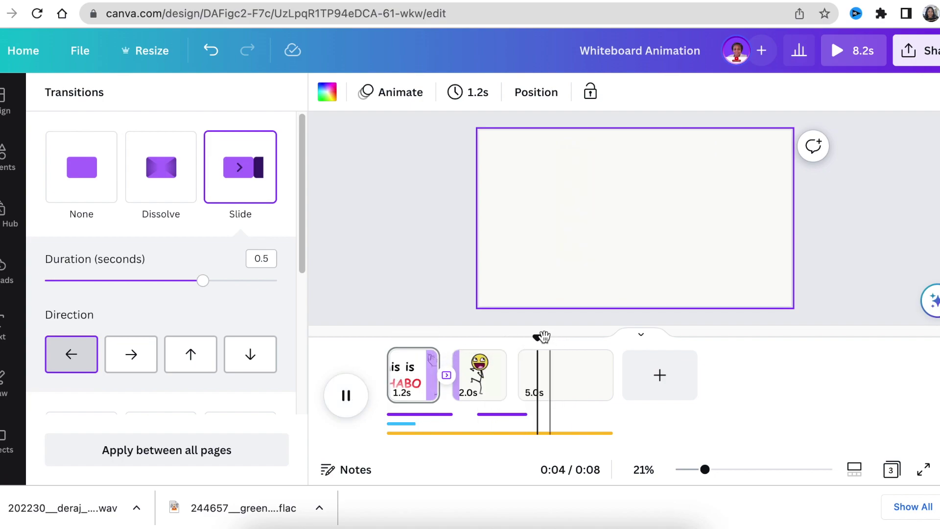
left_click_drag(544, 337, 396, 336)
left_click(341, 396)
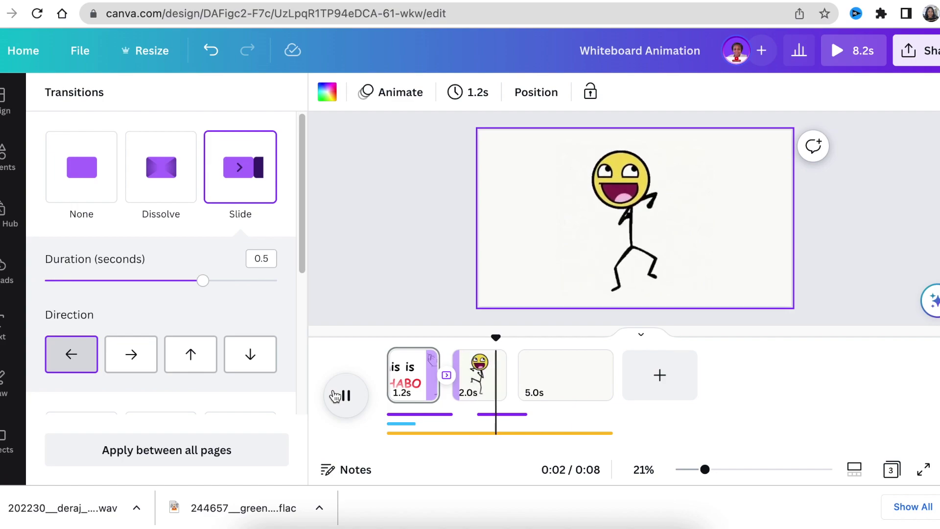
left_click(337, 396)
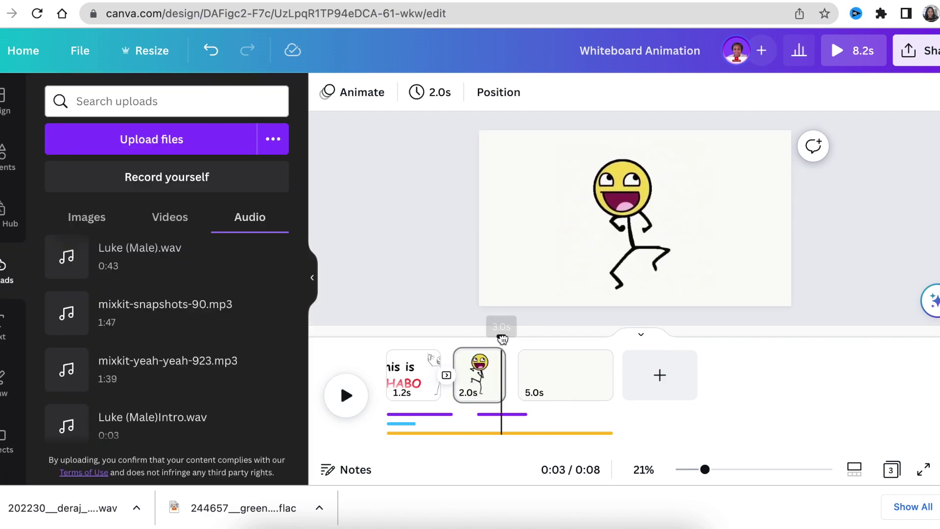
Add the Luke (Male).wav voiceover from Uploads and trim off its beginning.
left_click_drag(502, 339, 387, 338)
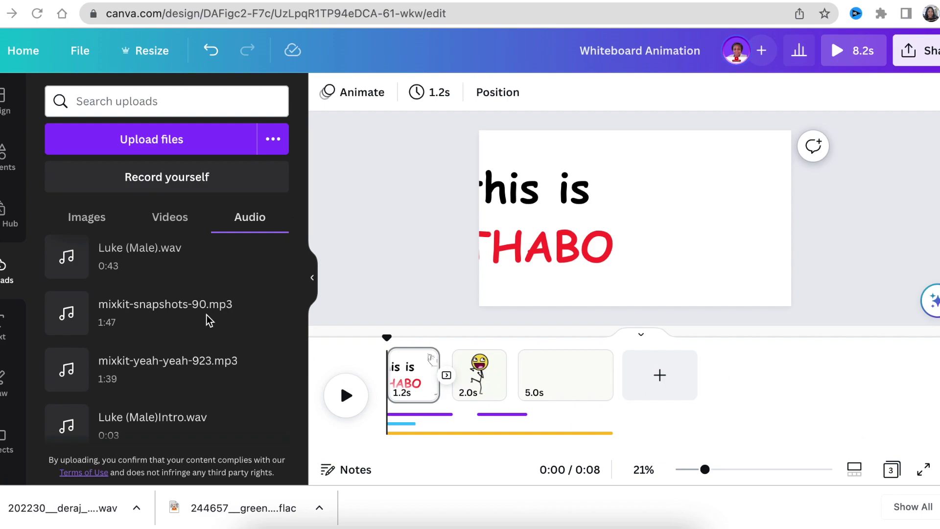
scroll(158, 349, "down", 3)
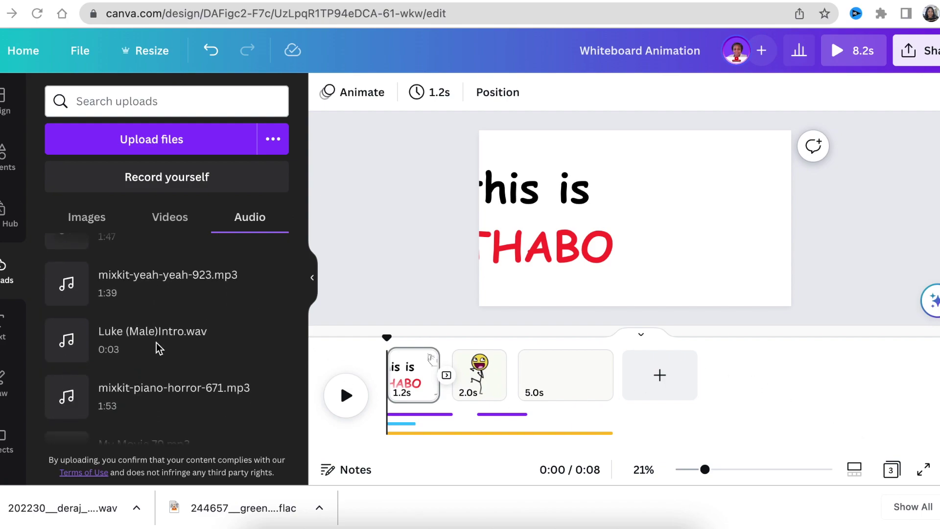
scroll(156, 359, "down", 2)
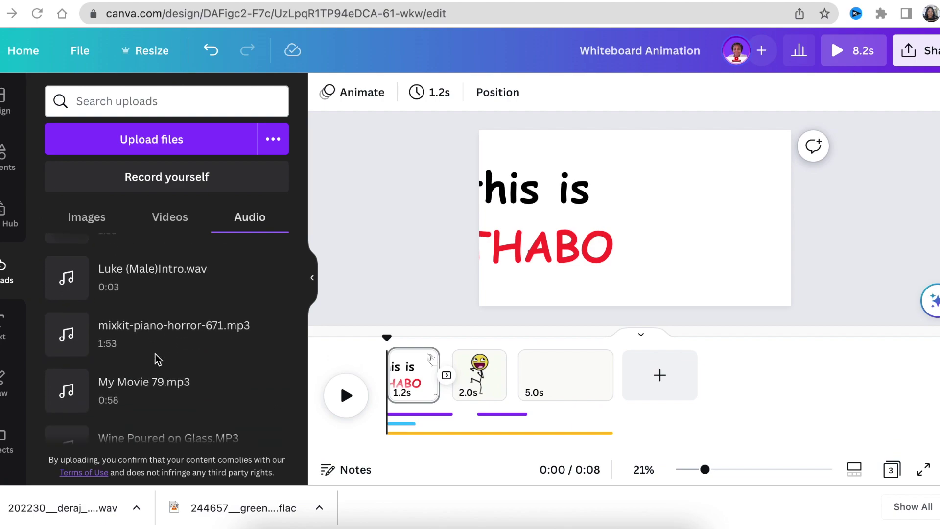
scroll(157, 359, "up", 5)
scroll(157, 359, "down", 2)
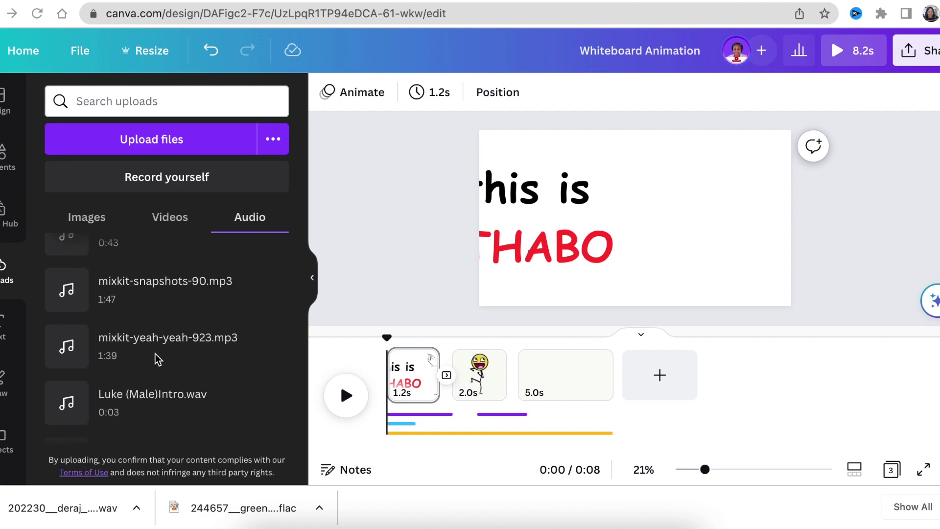
scroll(157, 359, "up", 2)
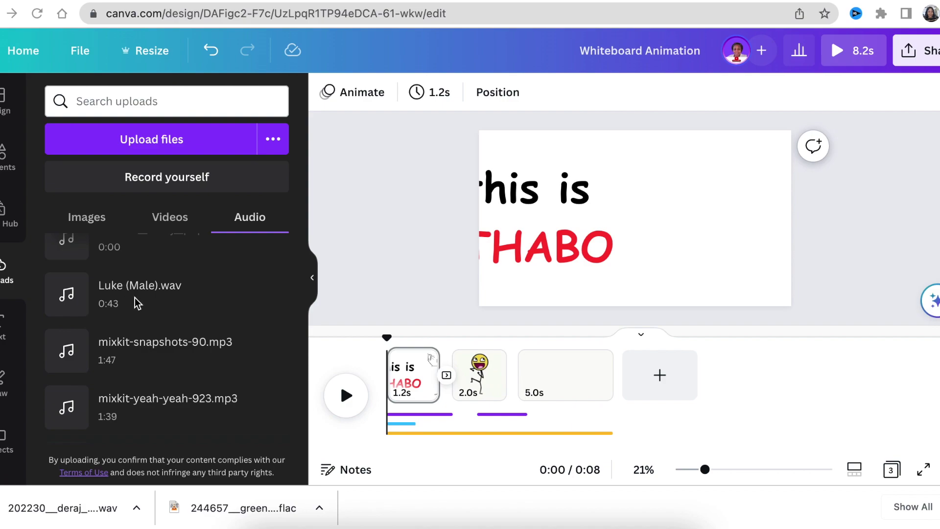
left_click(139, 292)
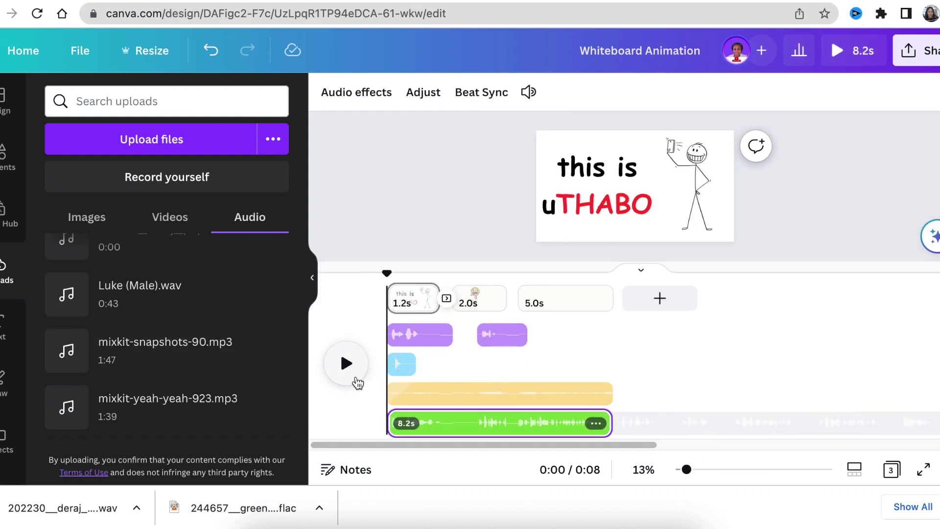
left_click_drag(390, 423, 470, 435)
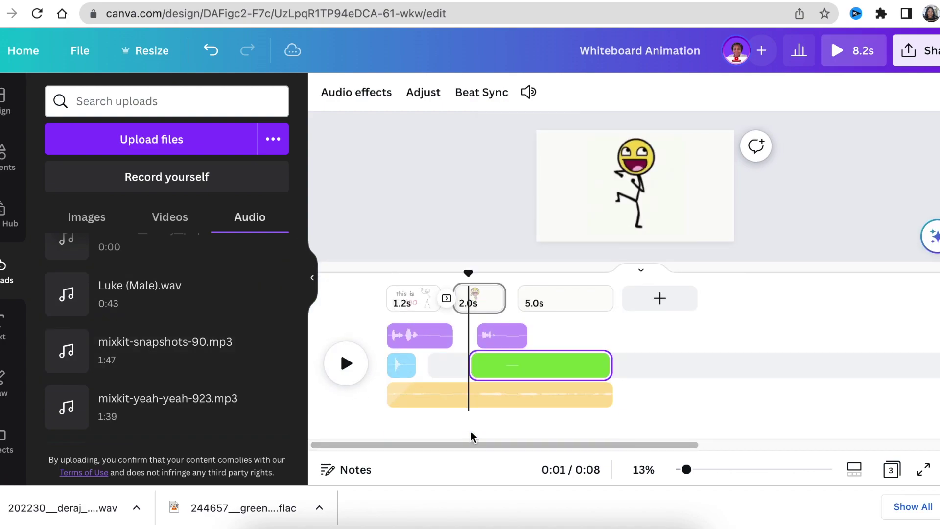
Add two more blank pages and move the voiceover to start at page 3.
left_click(495, 423)
left_click(509, 396)
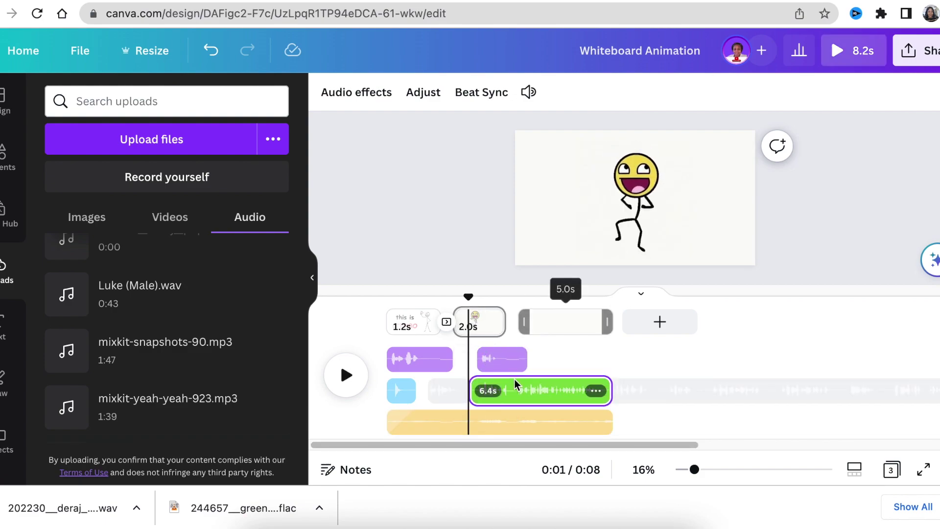
left_click(565, 324)
left_click(687, 321)
key("ctrl+Return")
left_click_drag(539, 391, 589, 391)
left_click(446, 321)
Apply the Slide transition after the stickman page, preview the video and check the music volume.
left_click(240, 166)
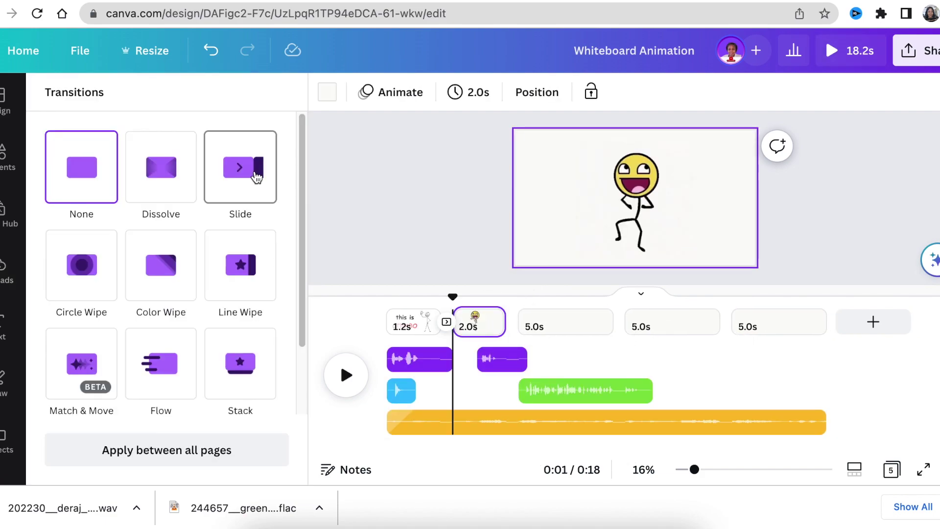
left_click(346, 375)
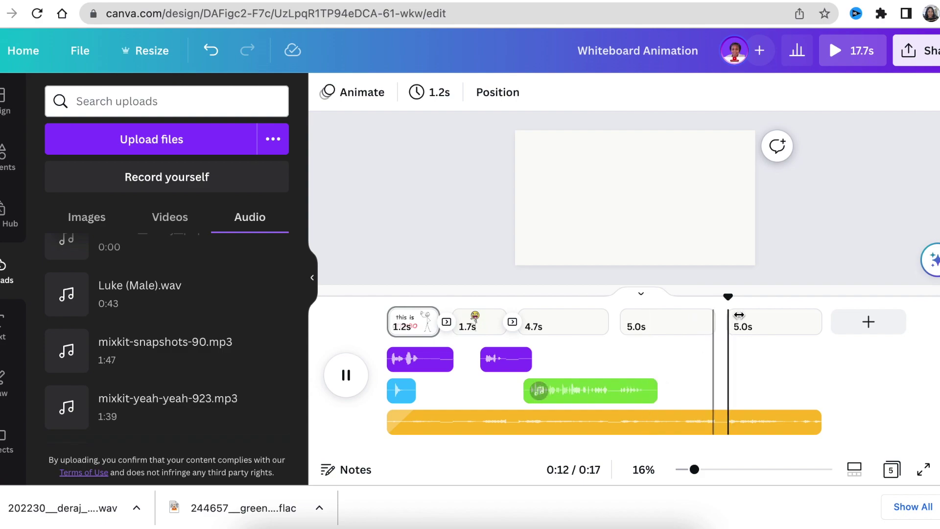
left_click(687, 423)
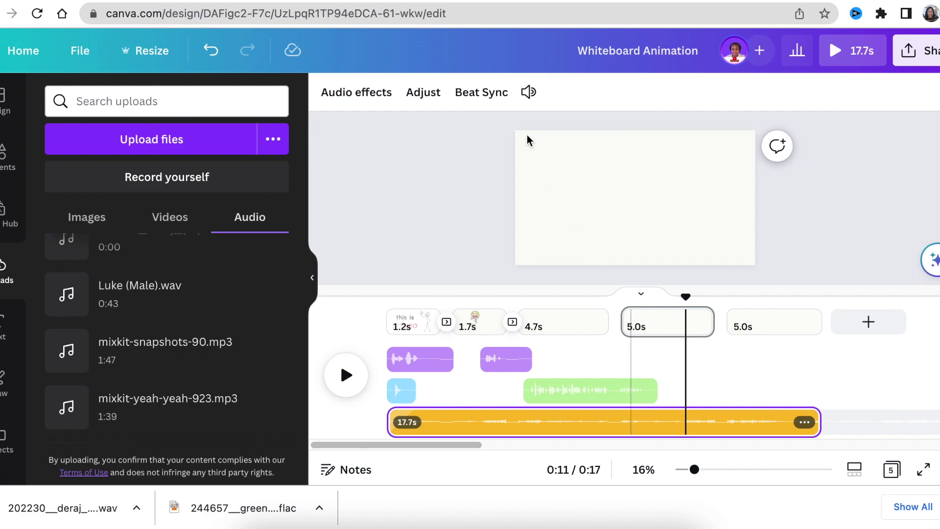
left_click(529, 93)
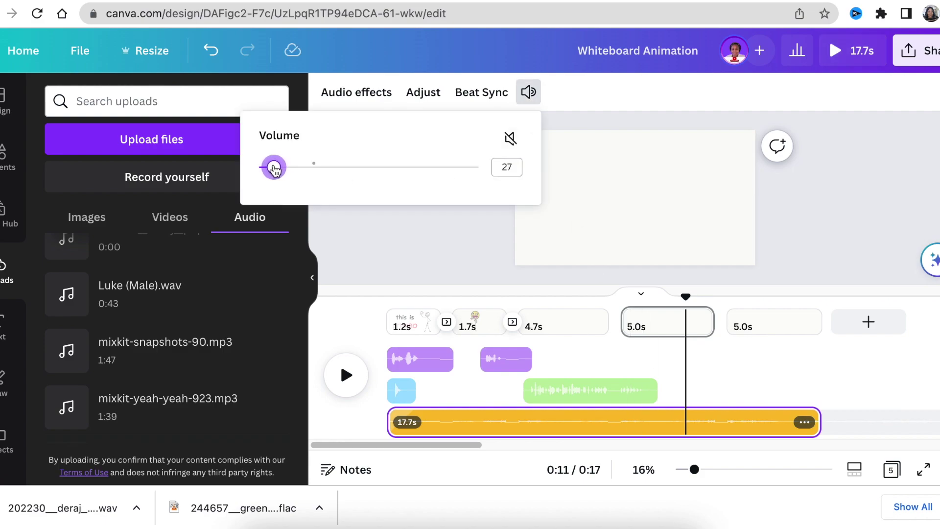
Drag the third scene's right edge in the timeline from 4.7s to 7.7s.
left_click_drag(688, 298, 648, 297)
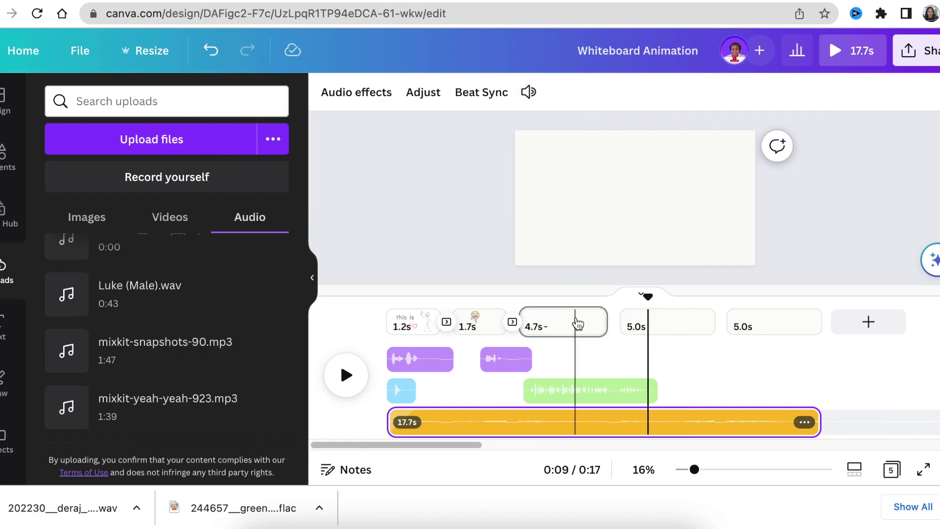
left_click(576, 323)
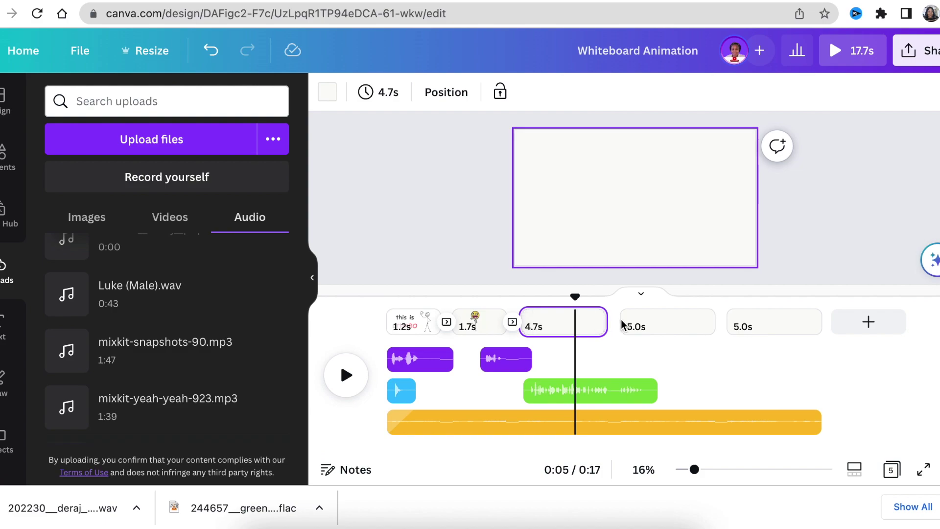
left_click_drag(608, 323, 664, 321)
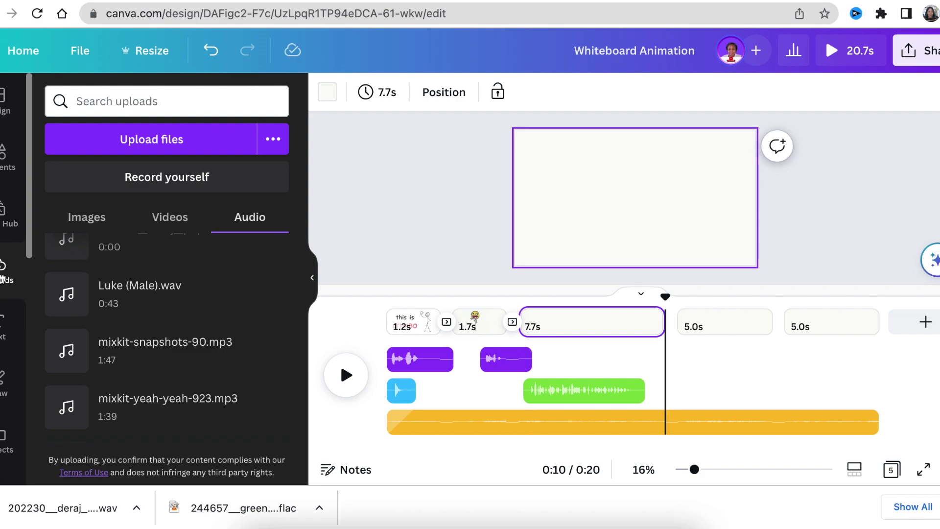
left_click(87, 218)
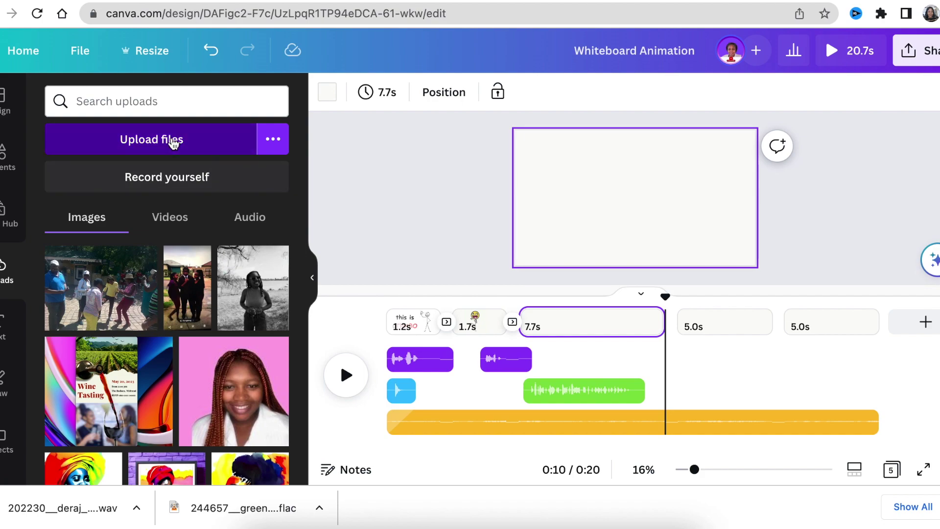
Upload the channel analytics Screenshot jpg, enlarge it on page 3, and clear the POP SOUND search.
left_click(176, 146)
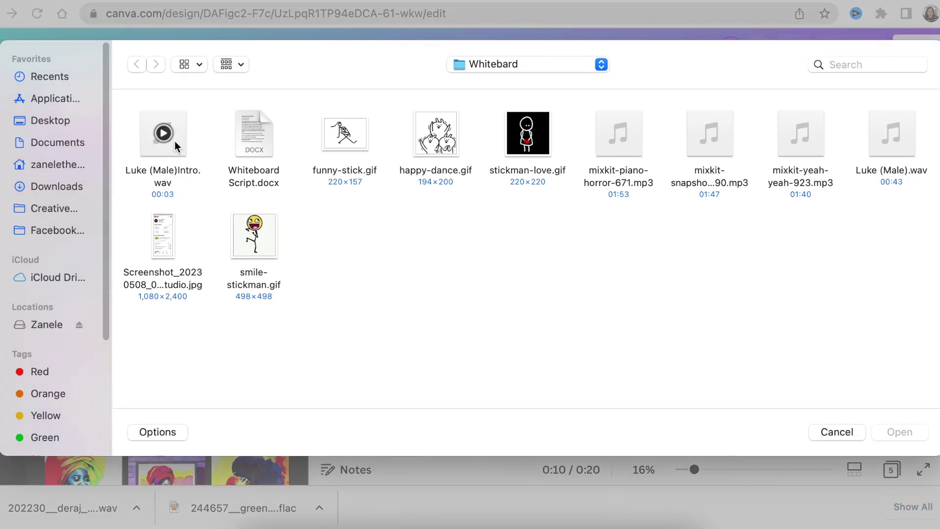
left_click(257, 246)
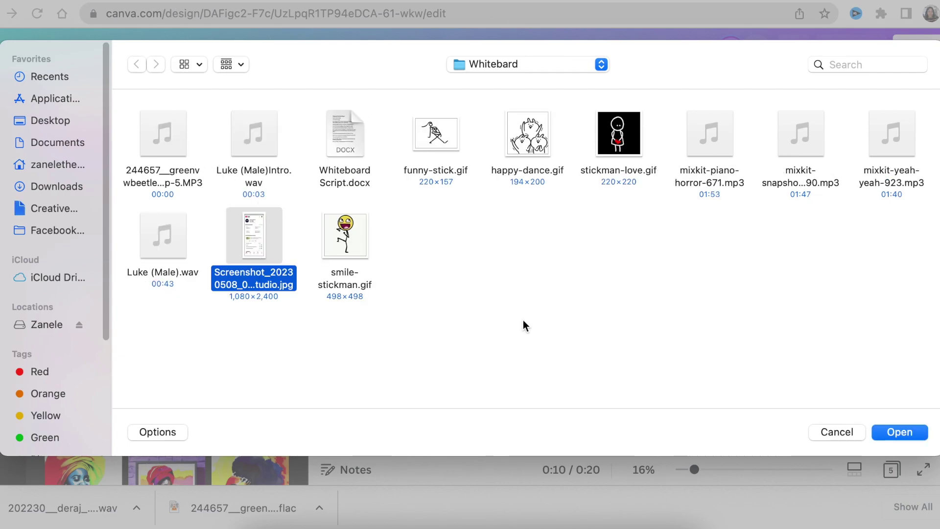
left_click(883, 434)
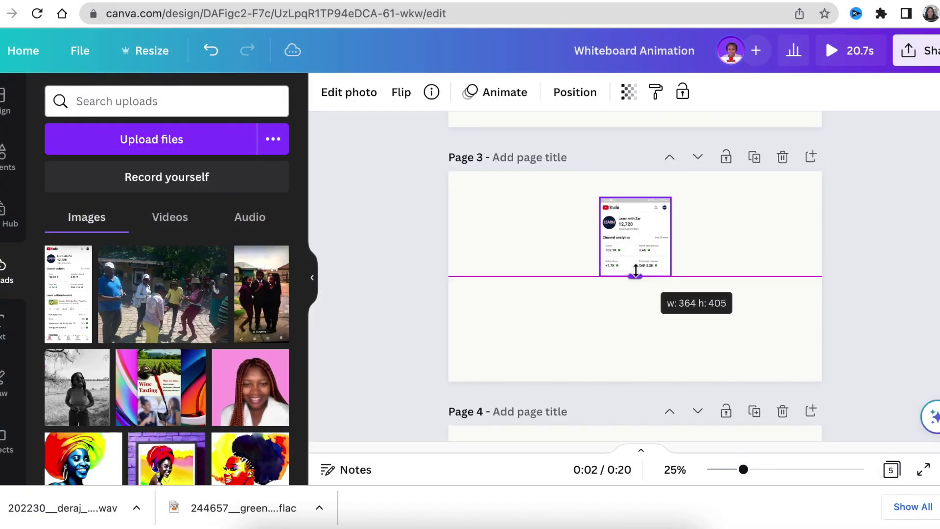
left_click_drag(636, 271, 510, 362)
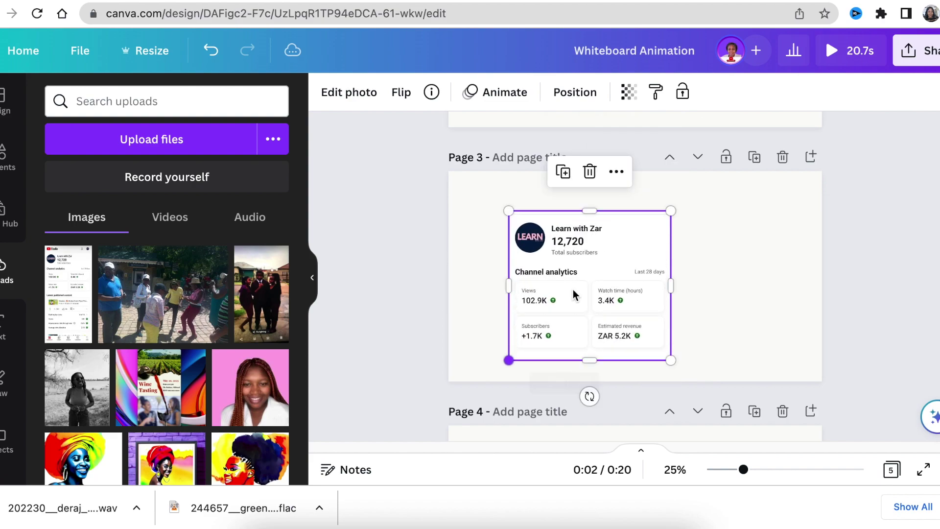
left_click(497, 290)
left_click(633, 349)
left_click(633, 364)
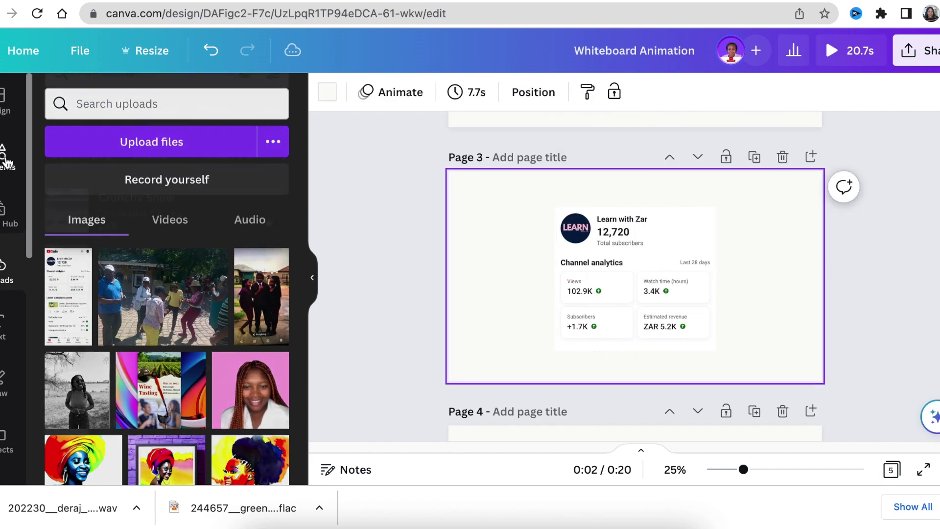
left_click(6, 158)
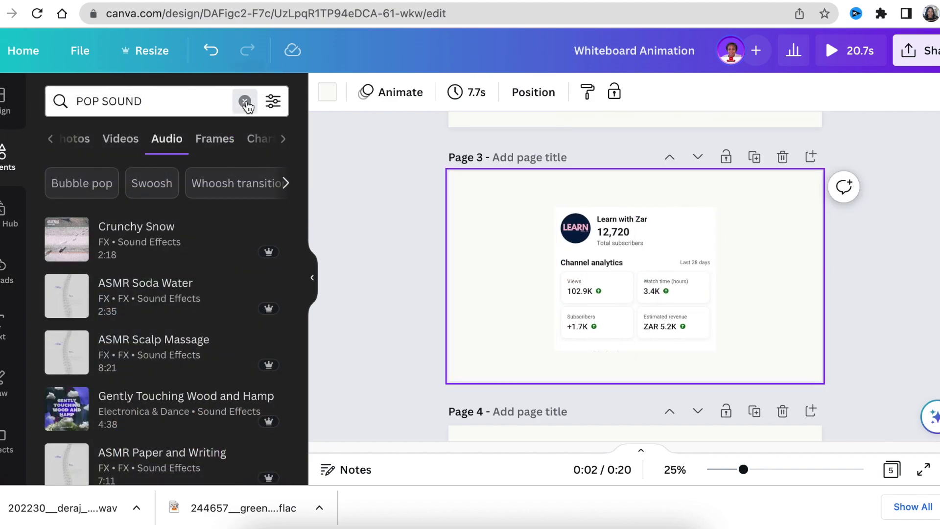
left_click(245, 102)
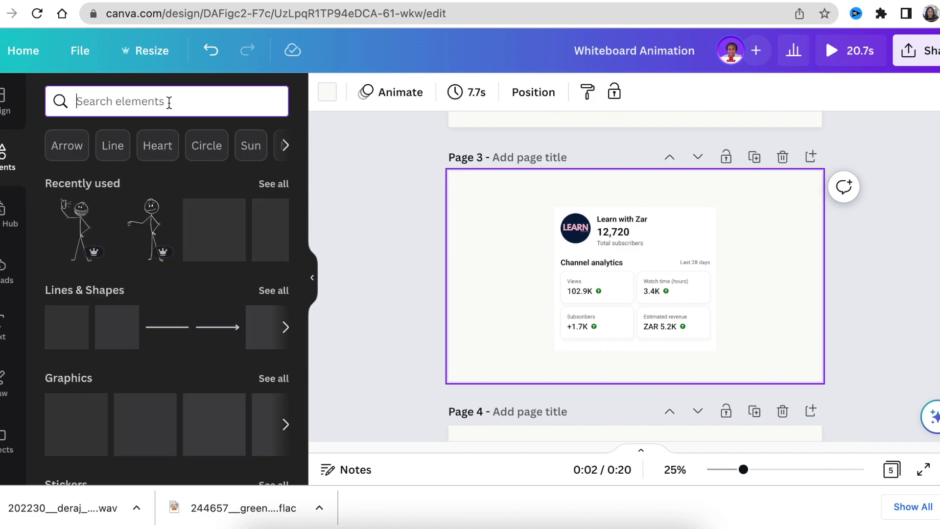
Add a WRITING HAND photo to page 3, enlarge it and move it left.
type("W")
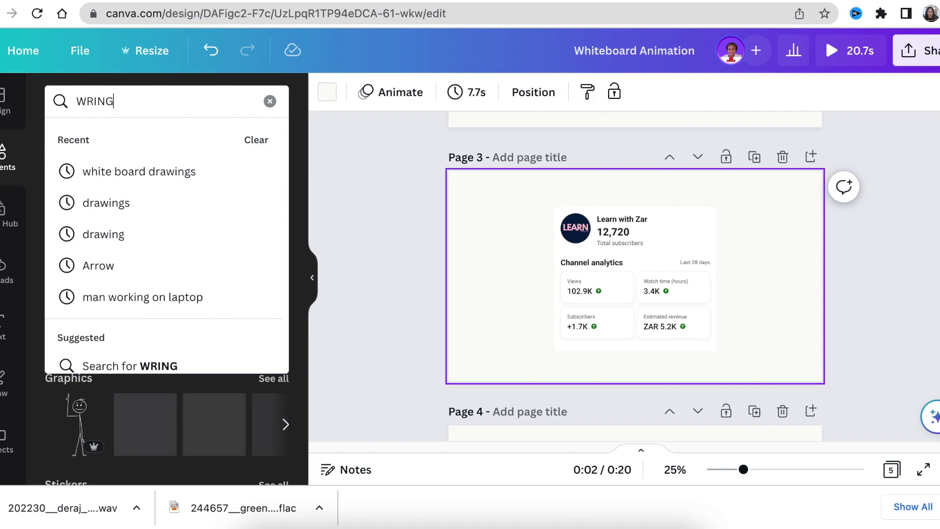
type("RING")
left_click(74, 258)
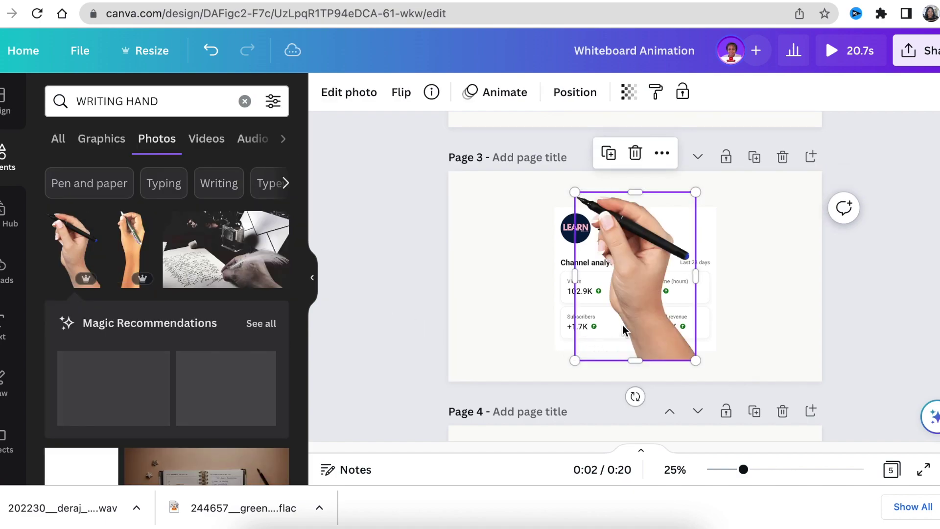
left_click_drag(696, 360, 838, 450)
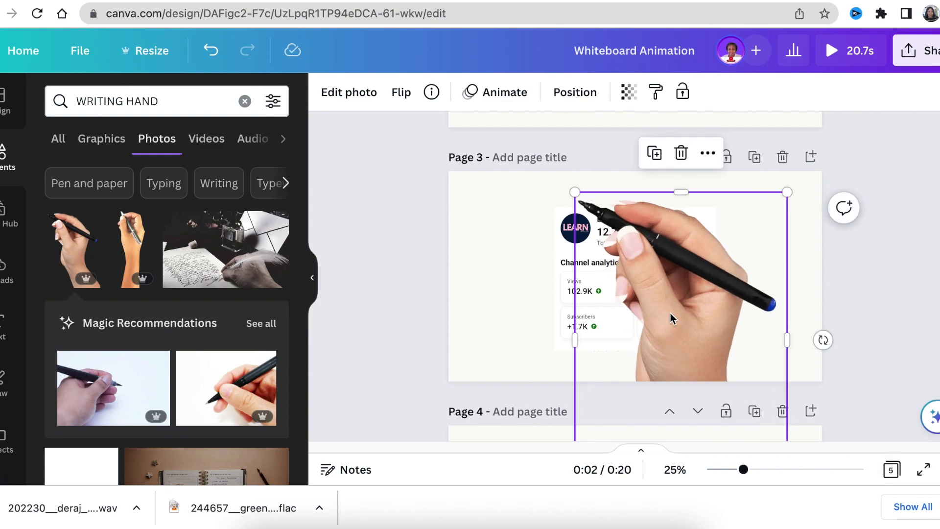
left_click_drag(671, 318, 616, 310)
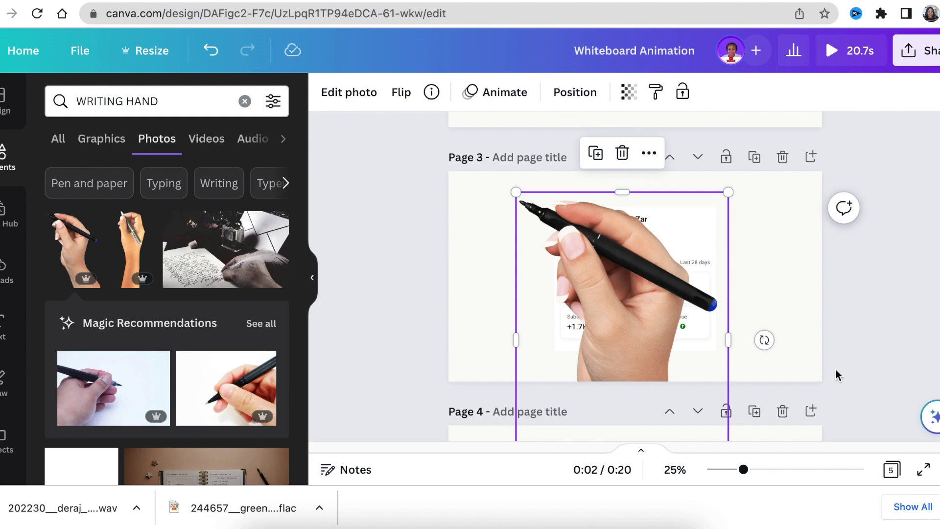
Enlarge the analytics dashboard and tilt the writing hand at an angle over it.
left_click_drag(718, 350, 783, 382)
left_click_drag(505, 343, 615, 332)
scroll(625, 425, "down", 1)
scroll(624, 425, "up", 1)
left_click_drag(621, 373, 610, 307)
Use Create an Animation to draw the writing hand's path across the dashboard.
left_click(502, 92)
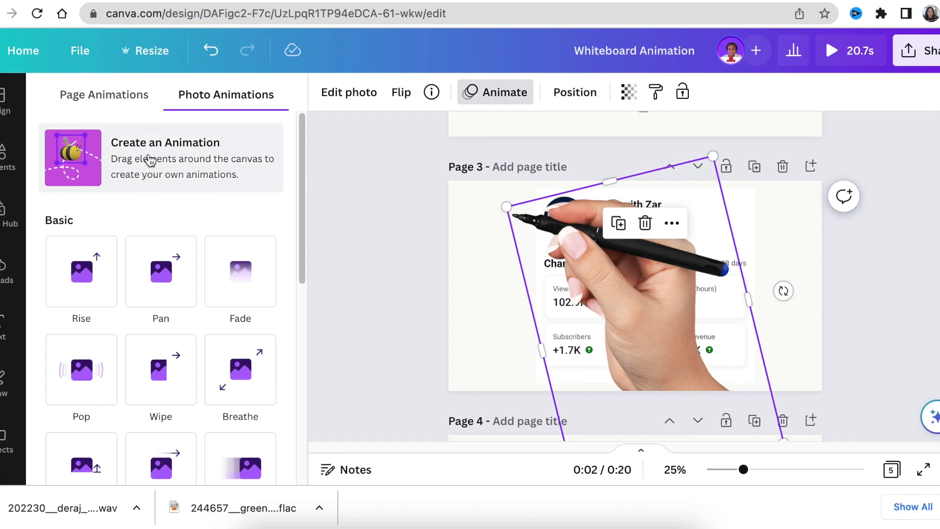
left_click(150, 159)
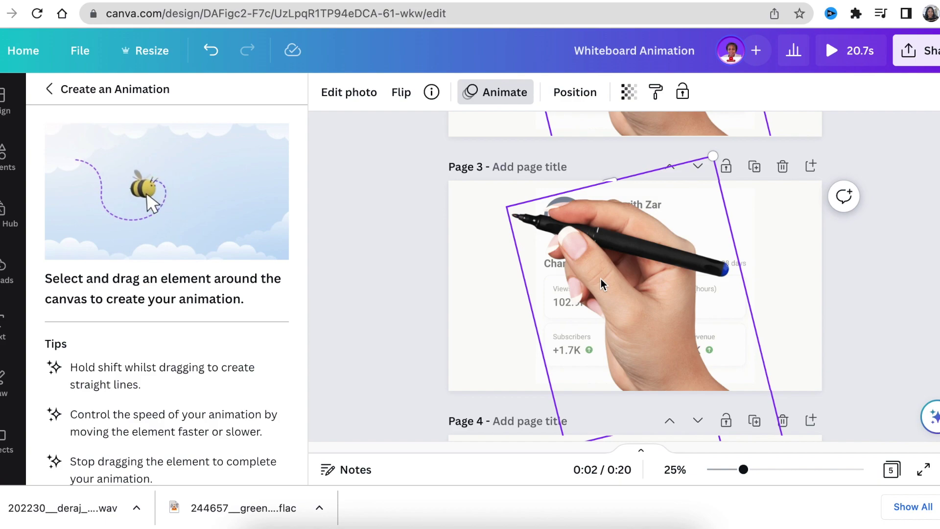
mouse_move(602, 284)
left_mouse_down()
mouse_move(615, 277)
mouse_move(662, 294)
mouse_move(694, 279)
mouse_move(696, 343)
mouse_move(728, 321)
mouse_move(735, 363)
mouse_move(761, 333)
mouse_move(773, 372)
mouse_move(803, 374)
mouse_move(847, 349)
mouse_move(816, 365)
left_mouse_up()
left_click_drag(499, 413, 499, 413)
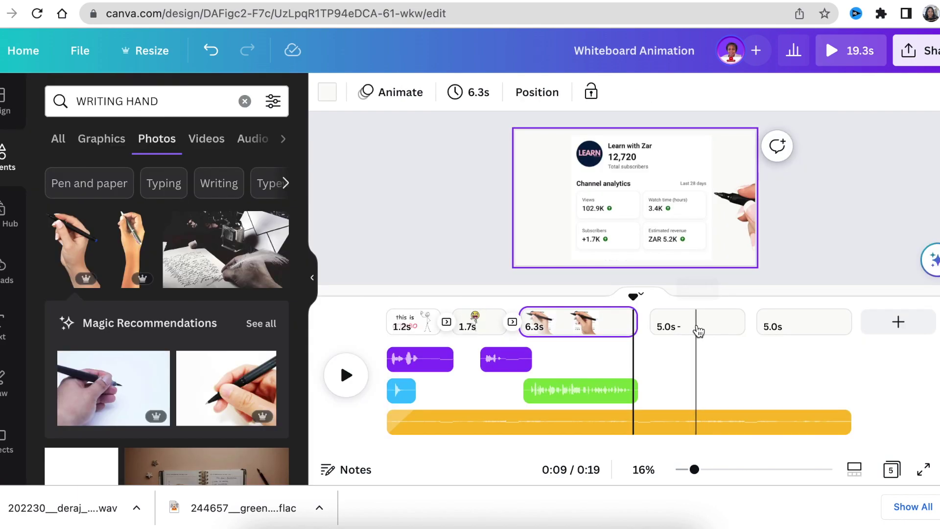
left_click(698, 328)
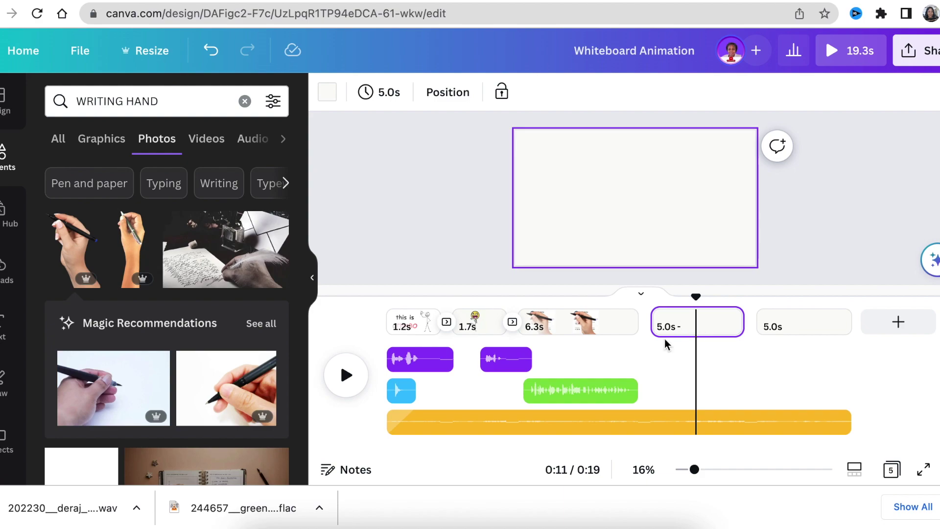
Drag the green voiceover clip's right edge until it spans 16.0 seconds.
left_click(632, 389)
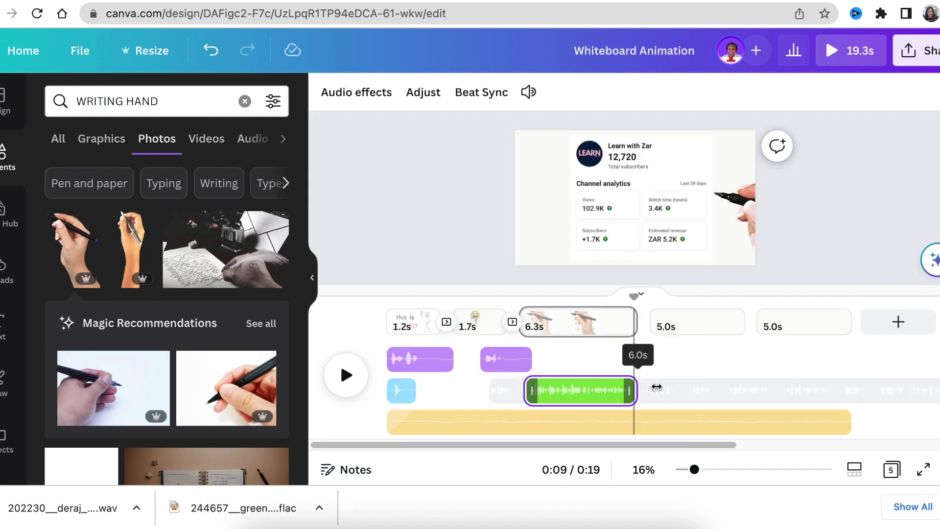
left_click_drag(656, 387, 688, 387)
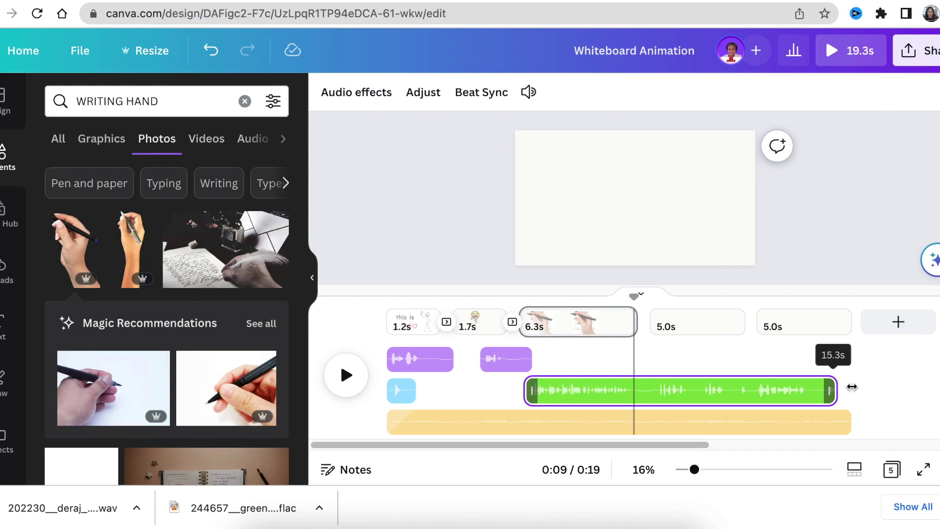
left_click_drag(852, 387, 832, 387)
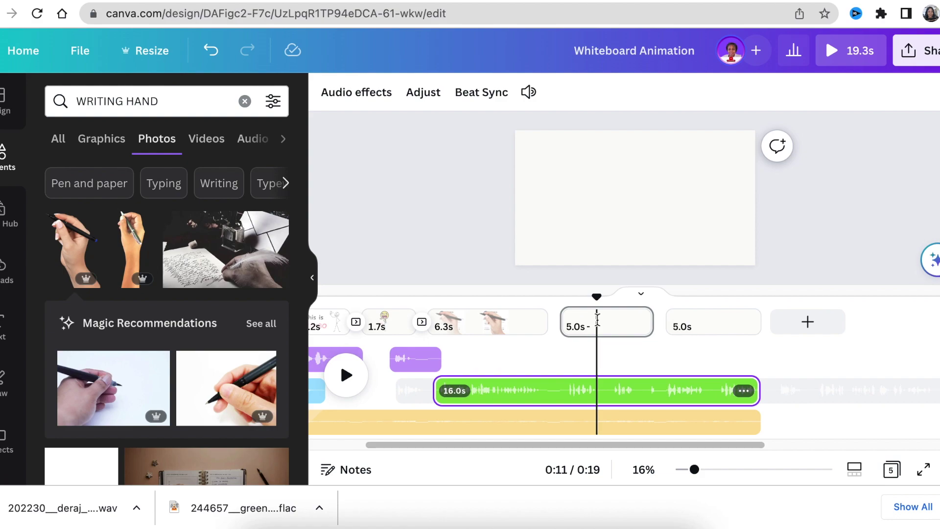
left_click(577, 200)
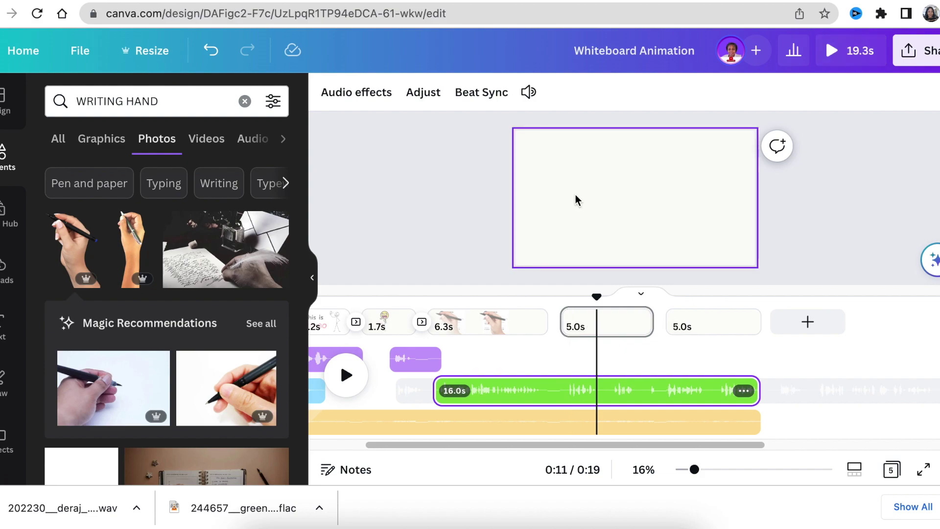
Enlarge and centre the square element on page 4 and make it off-white to reveal the stickman.
left_click(641, 295)
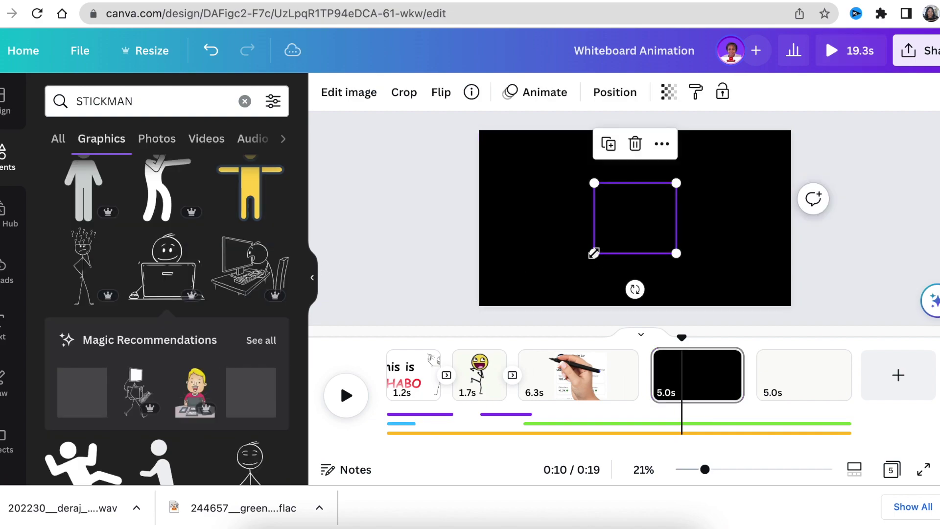
left_click_drag(590, 255, 533, 306)
left_click_drag(645, 256, 678, 245)
mouse_move(567, 291)
left_mouse_down()
mouse_move(541, 294)
mouse_move(549, 290)
left_mouse_up()
left_click_drag(610, 247, 618, 249)
left_click(327, 93)
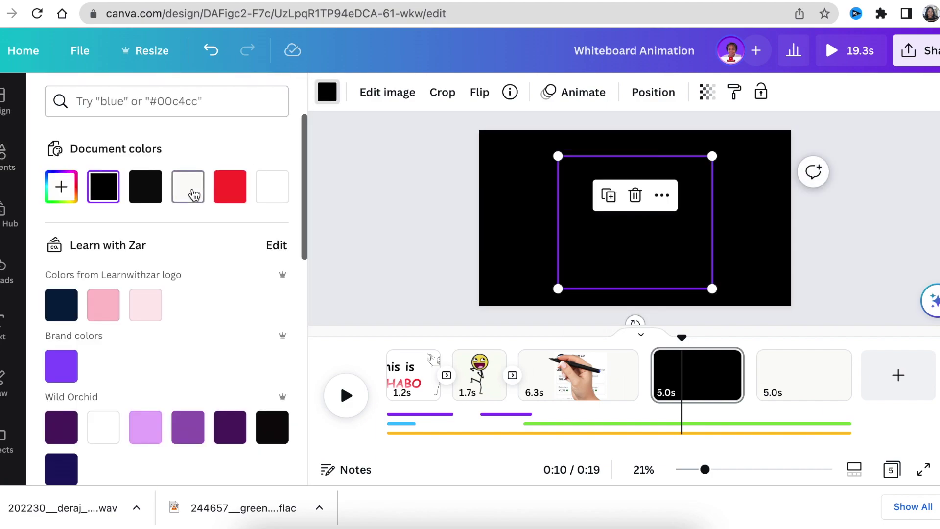
left_click(188, 186)
left_click(427, 258)
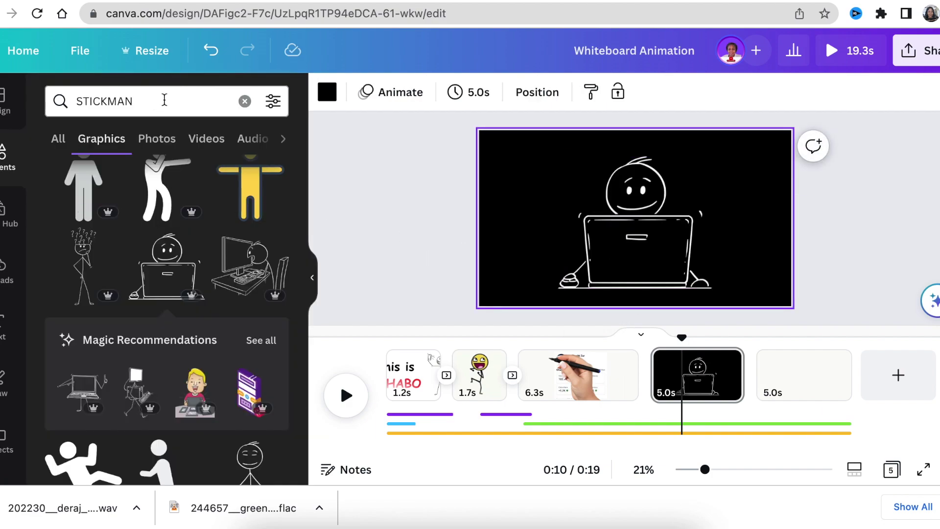
Add a yellow CANDLE graphic, moved to the bottom-left corner and shrunk small.
left_click(45, 104)
type("LIGHT")
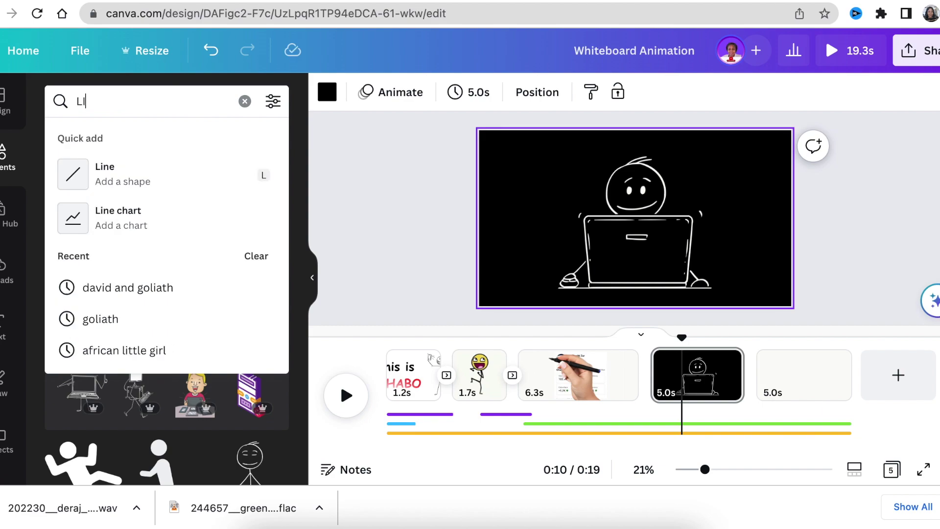
key("BackSpace")
key("BackSpace")
key("BackSpace")
key("BackSpace")
key("BackSpace")
type("CANDLE")
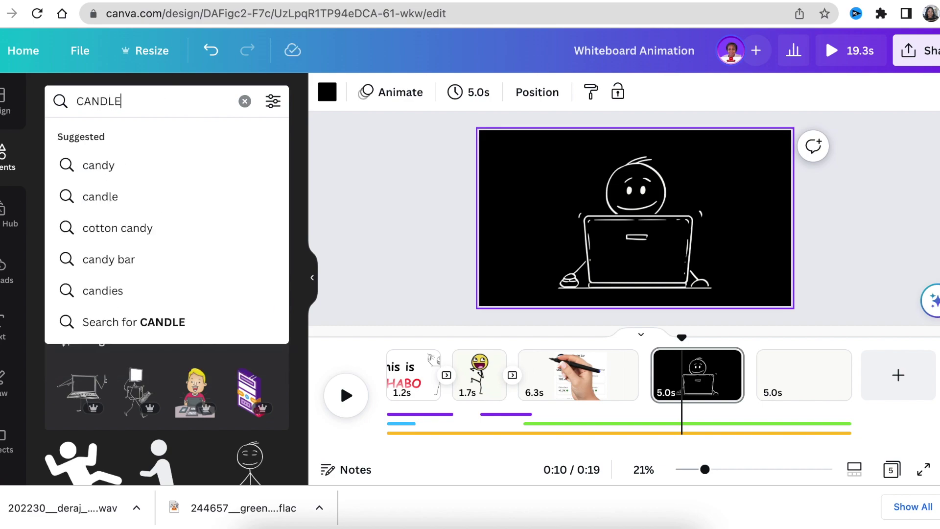
key("Return")
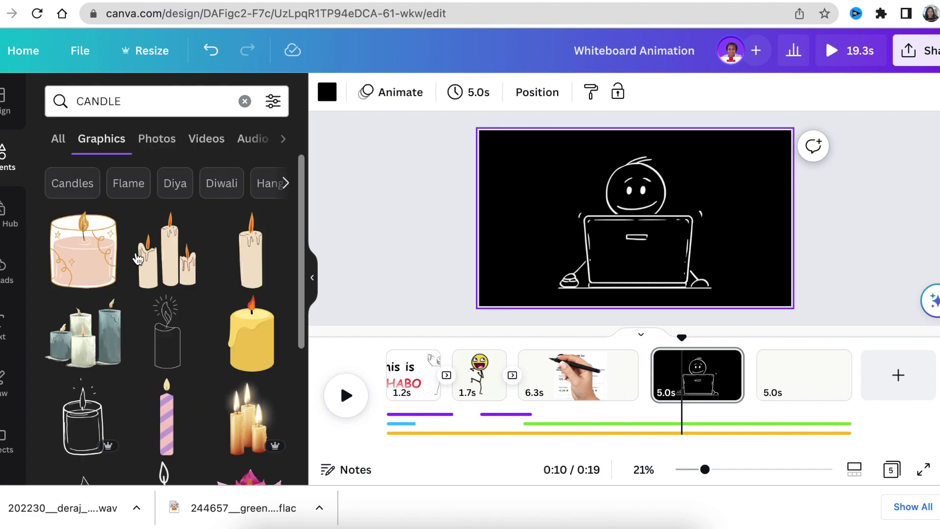
left_click(243, 328)
left_click_drag(635, 221, 514, 255)
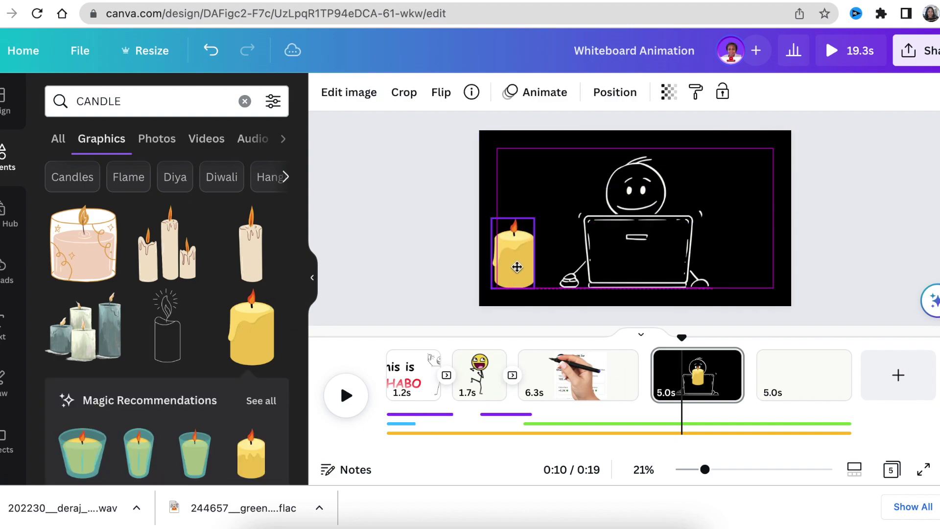
left_click_drag(537, 219, 512, 250)
left_click(425, 221)
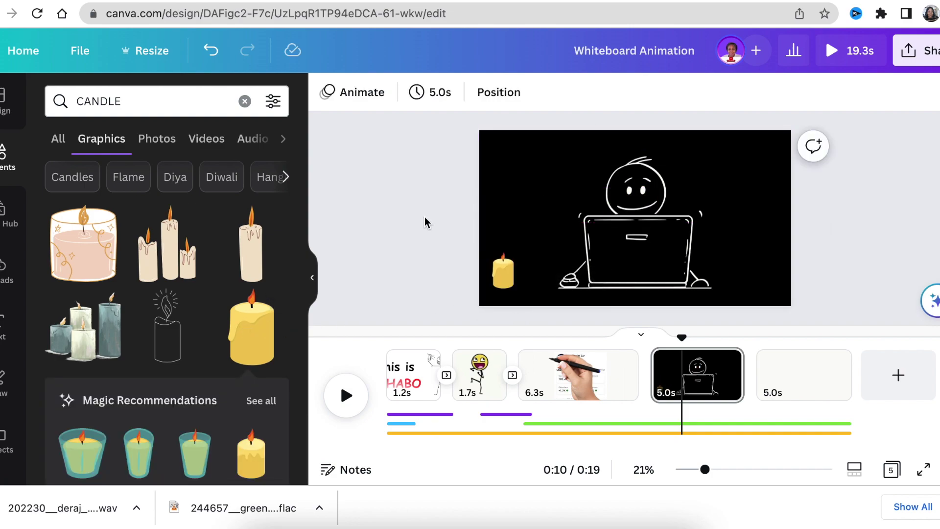
Apply the Flow transition between pages 3 and 4 and preview it.
left_click_drag(675, 341, 655, 338)
left_click(651, 390)
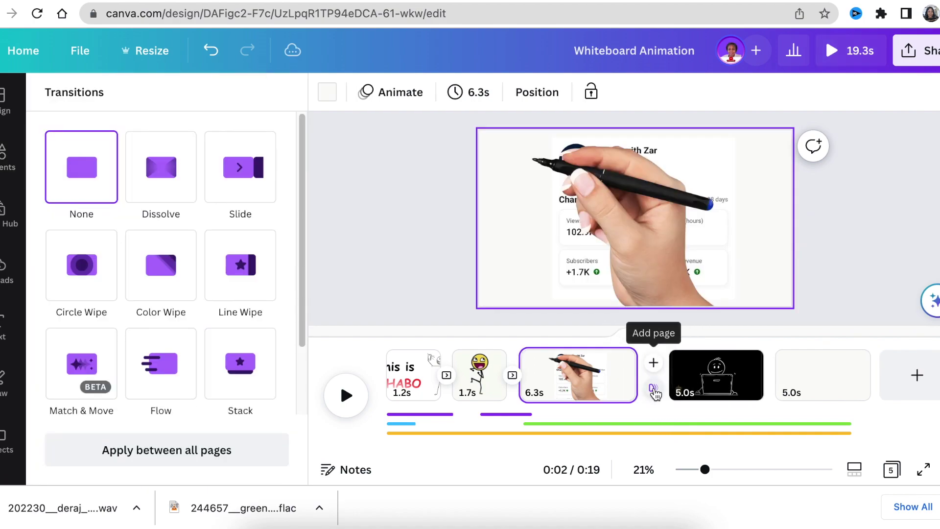
left_click(172, 376)
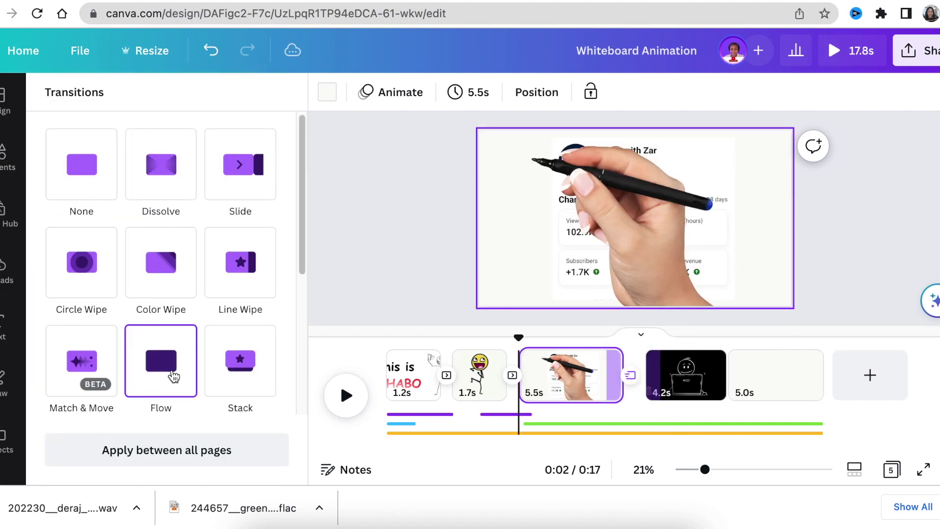
left_click_drag(521, 337, 610, 343)
left_click(345, 396)
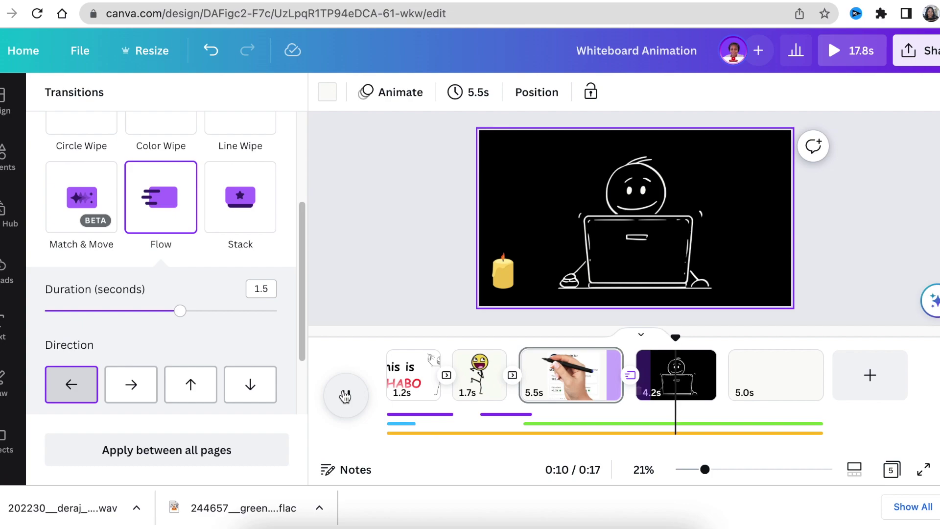
left_click(345, 396)
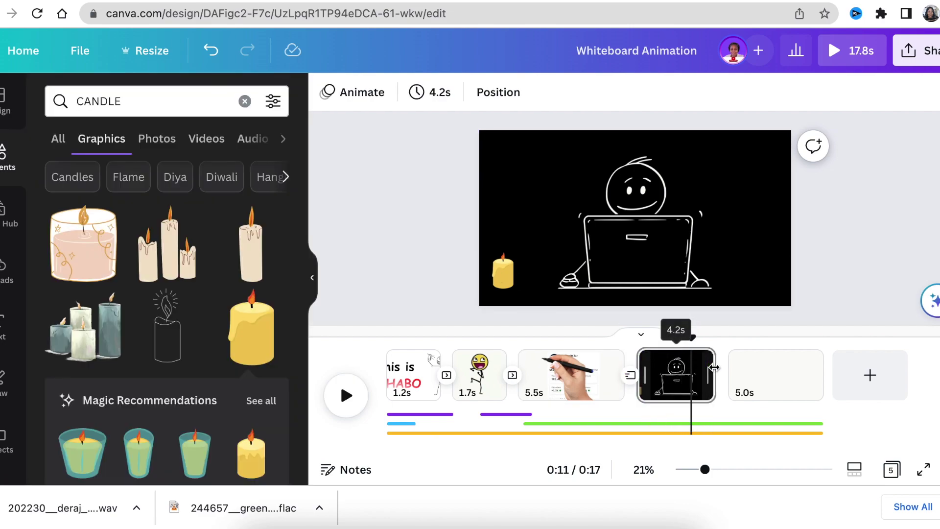
Trim the laptop-stickman page to 3.2 seconds and replay the transition.
left_click_drag(712, 367, 704, 367)
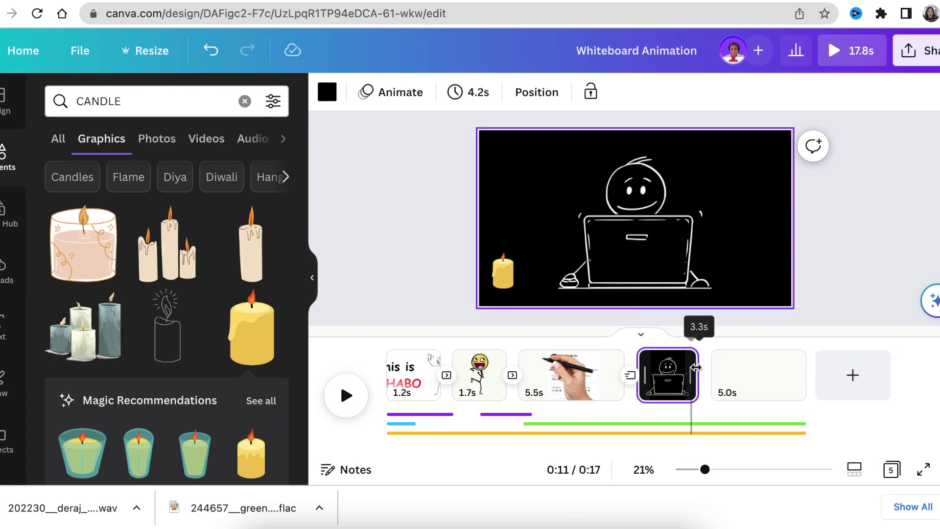
left_click_drag(695, 367, 696, 368)
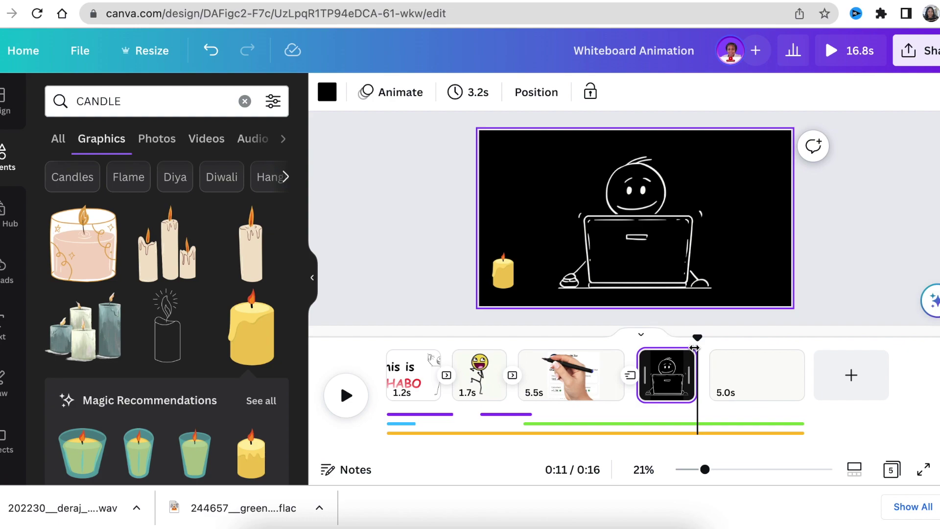
left_click_drag(669, 339, 637, 337)
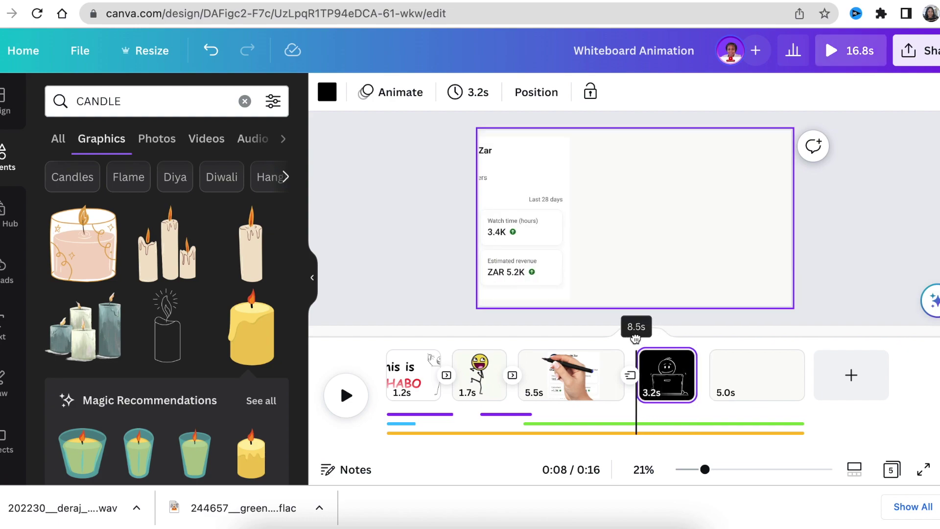
left_click(351, 397)
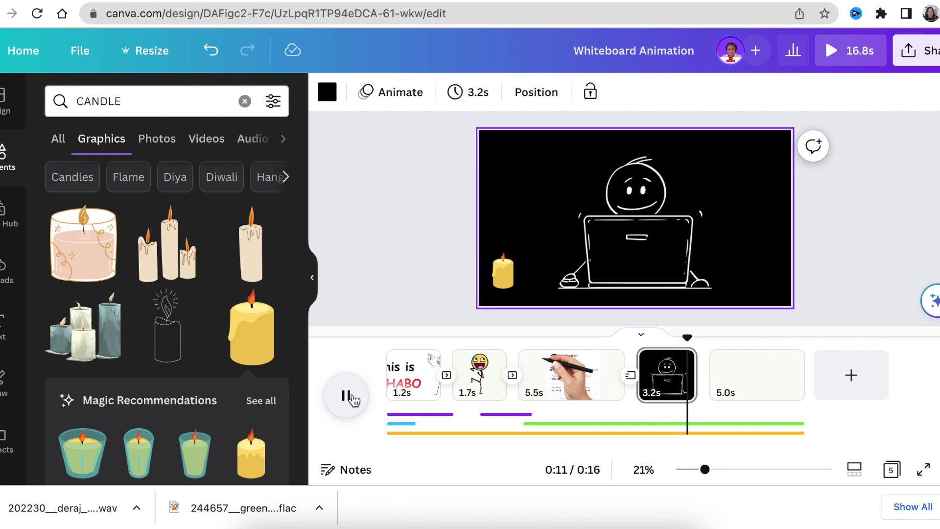
Select the laptop stickman on page 4 and apply the Stomp element animation.
left_click(352, 398)
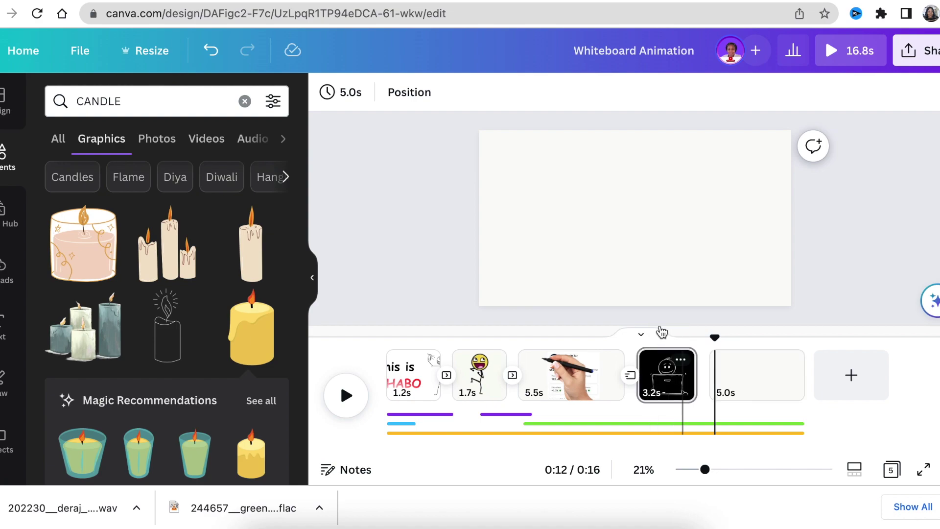
left_click(682, 375)
left_click(644, 260)
left_click(582, 98)
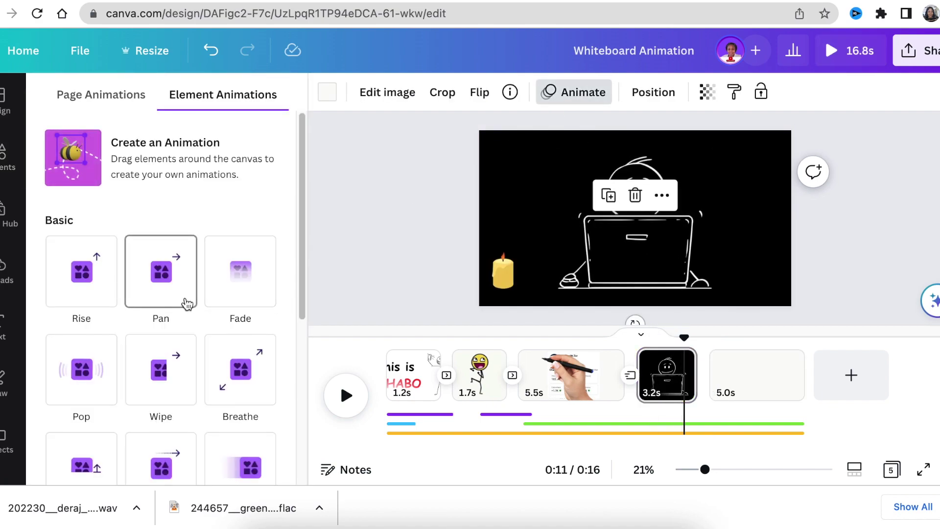
scroll(185, 304, "down", 5)
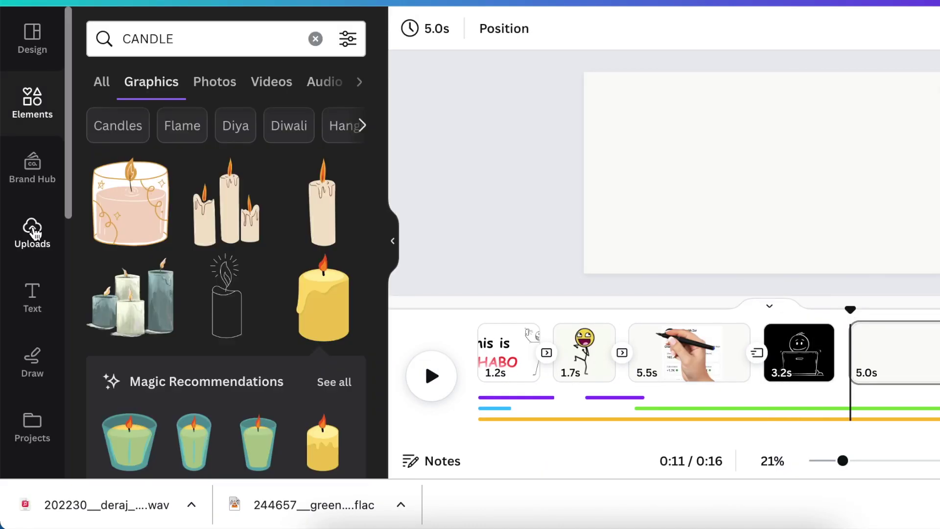
Add a crying stickman at a laptop and two pointing stickmen to page 5, cropping one.
left_click(33, 234)
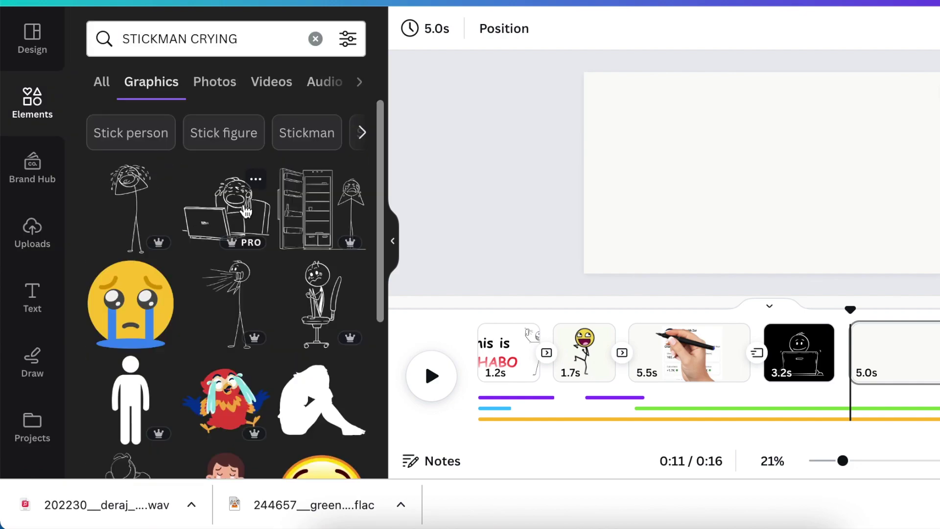
left_click(247, 212)
left_click(235, 39)
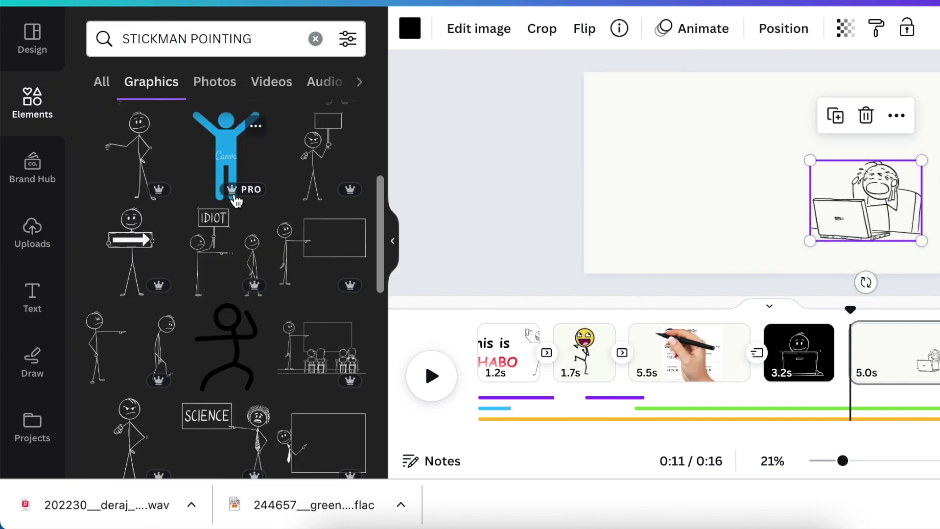
left_click(127, 343)
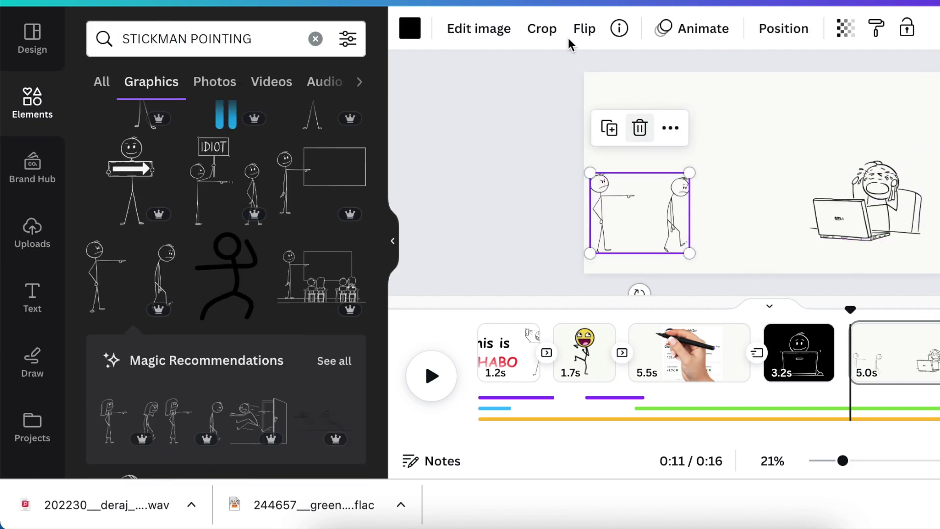
left_click(160, 428)
scroll(162, 426, "down", 10)
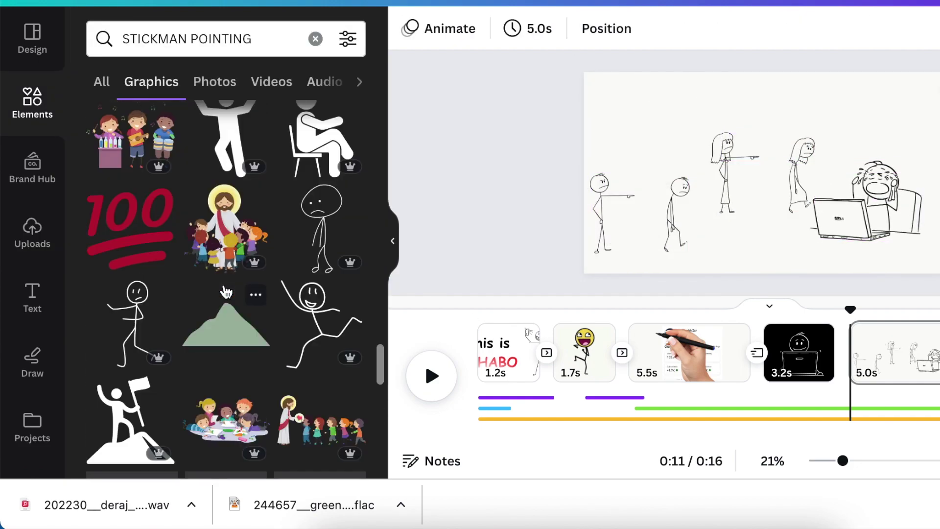
double_click(813, 188)
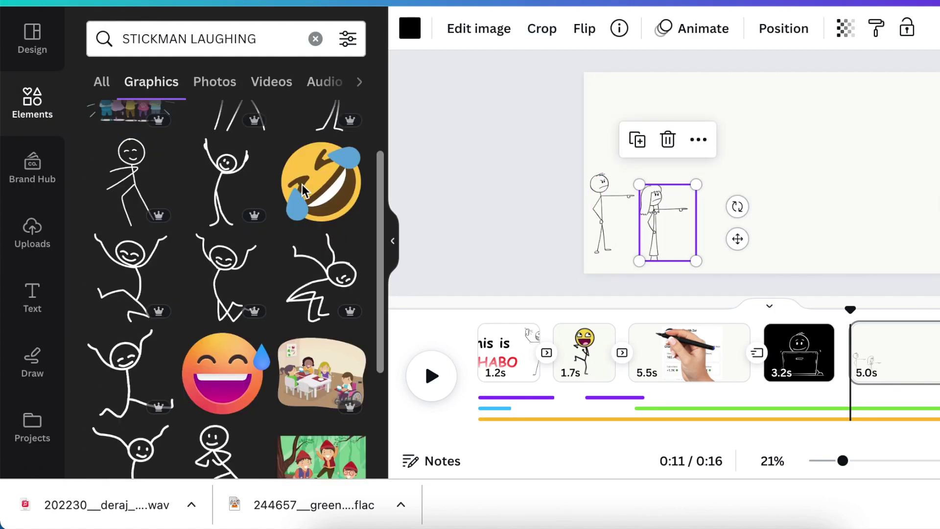
Browse all recently used graphics for more page 5 elements.
scroll(224, 202, "down", 2)
scroll(224, 202, "down", 5)
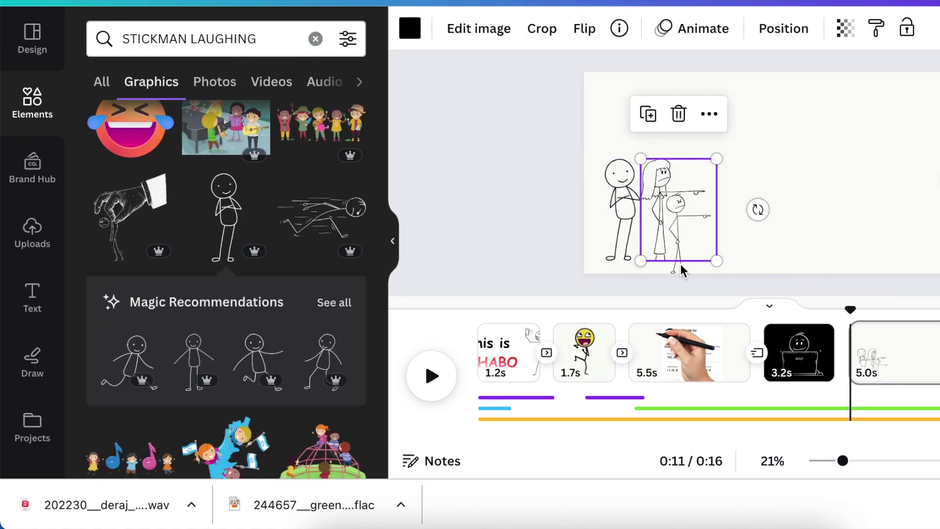
scroll(280, 294, "down", 3)
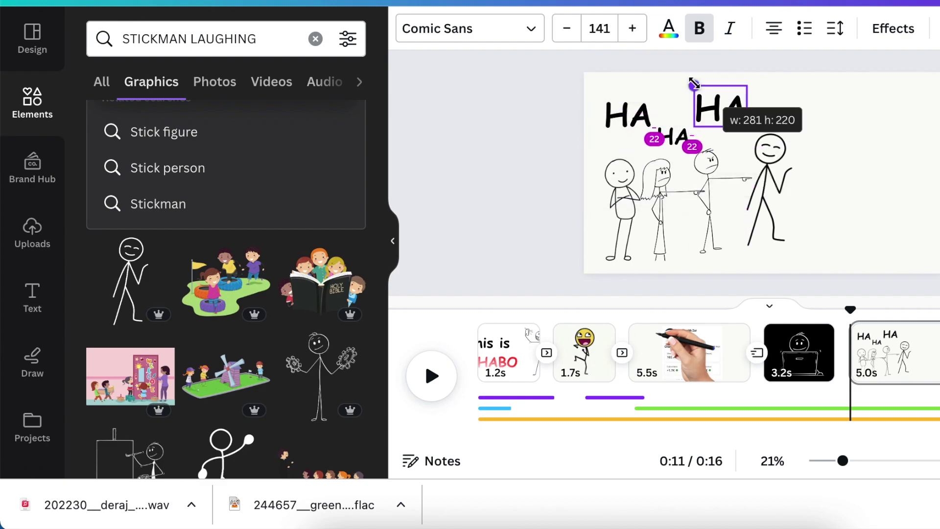
left_click(356, 142)
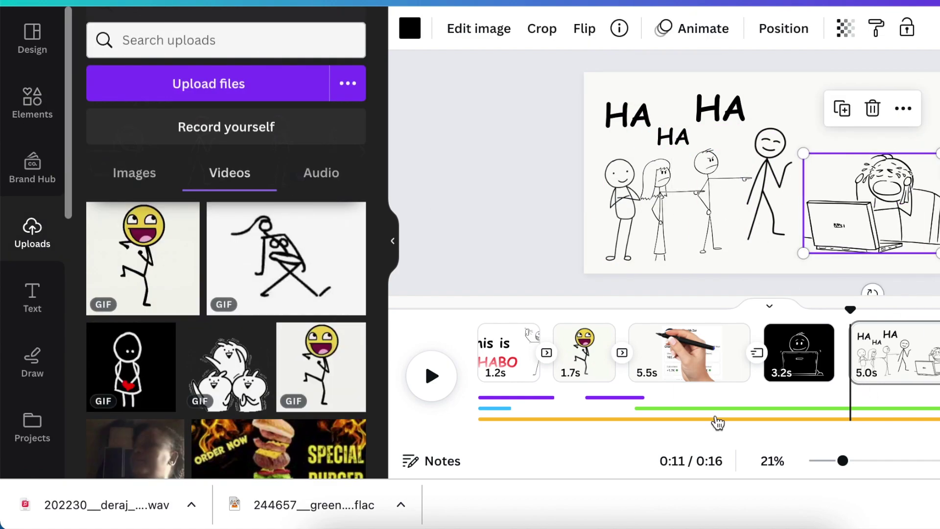
left_click(716, 419)
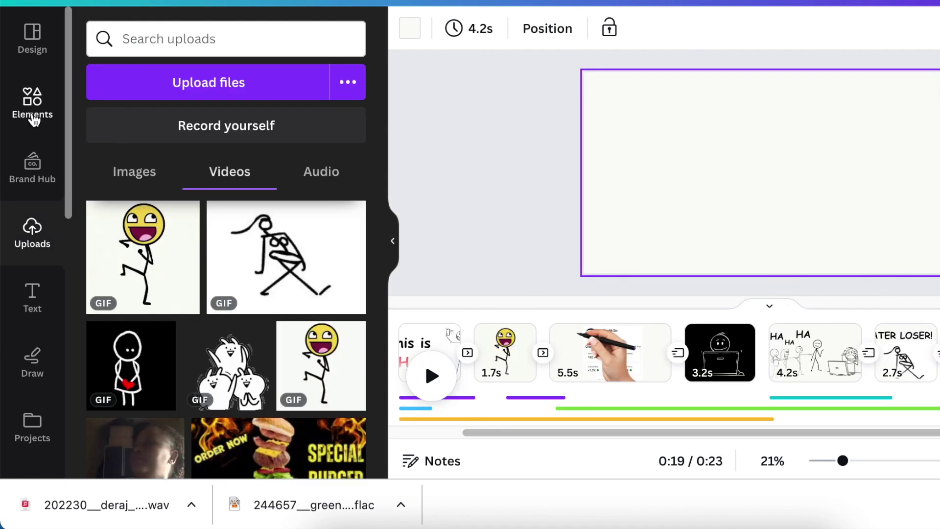
Reopen the graphics list and move playback to the LATER LOSER page.
left_click(32, 114)
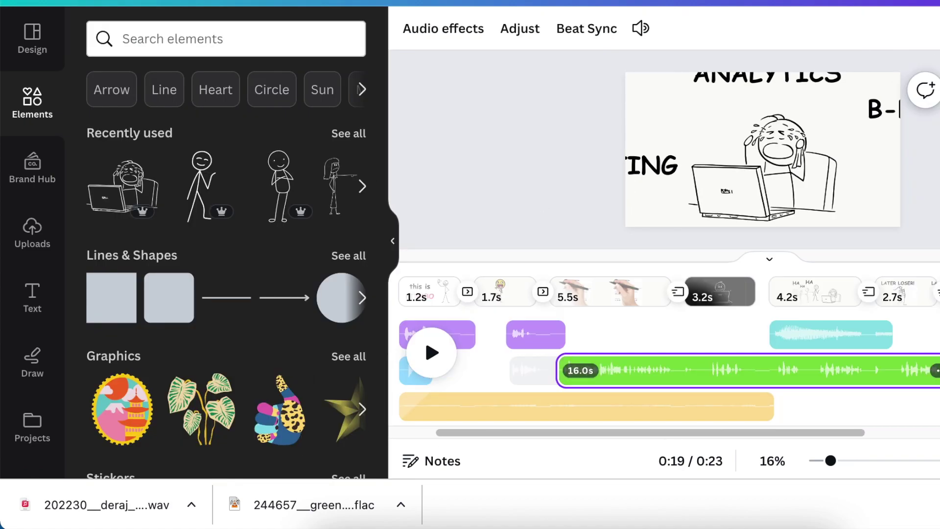
left_click_drag(870, 266, 825, 266)
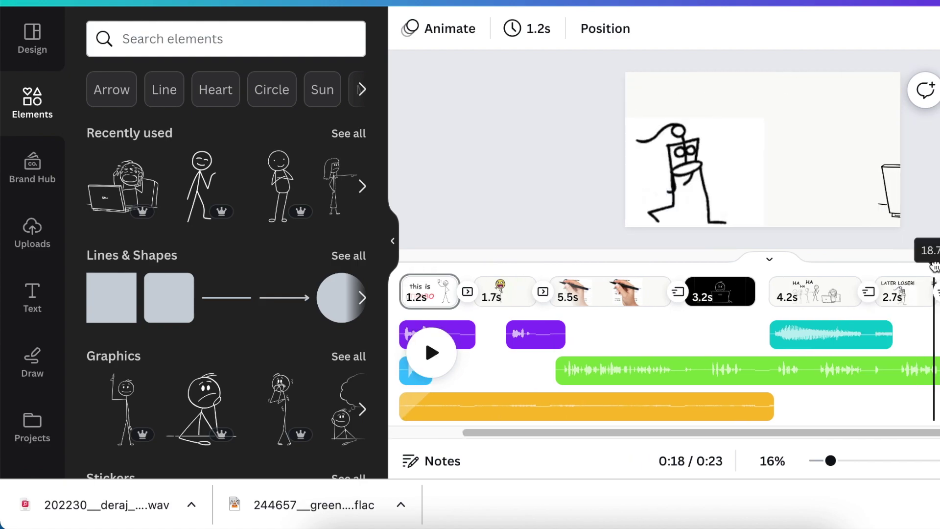